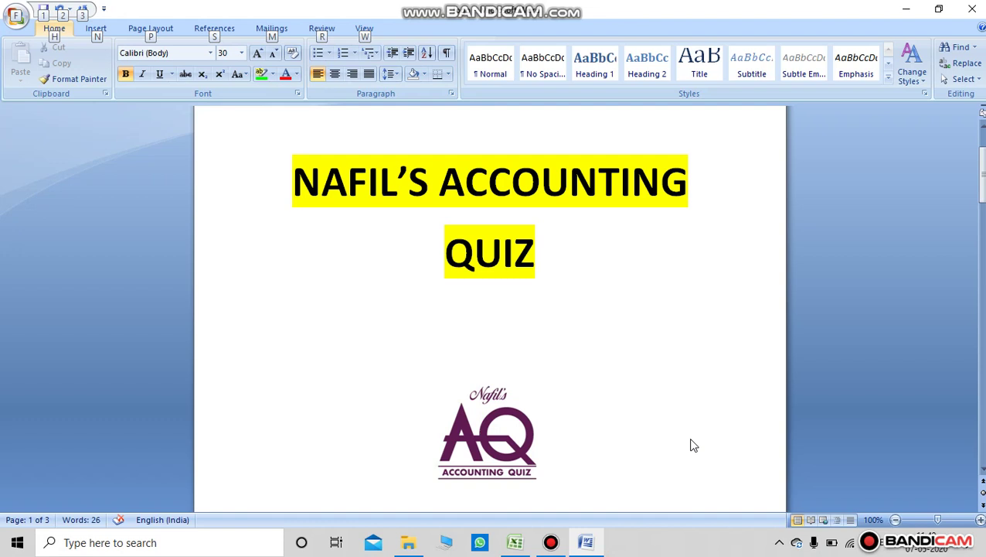
# Scroll the Word document down to page 2's 'EXCEL IMPORTANT FUNCTIONS & SHORT KEYS' title.
pyautogui.scroll(-4, 689, 389)
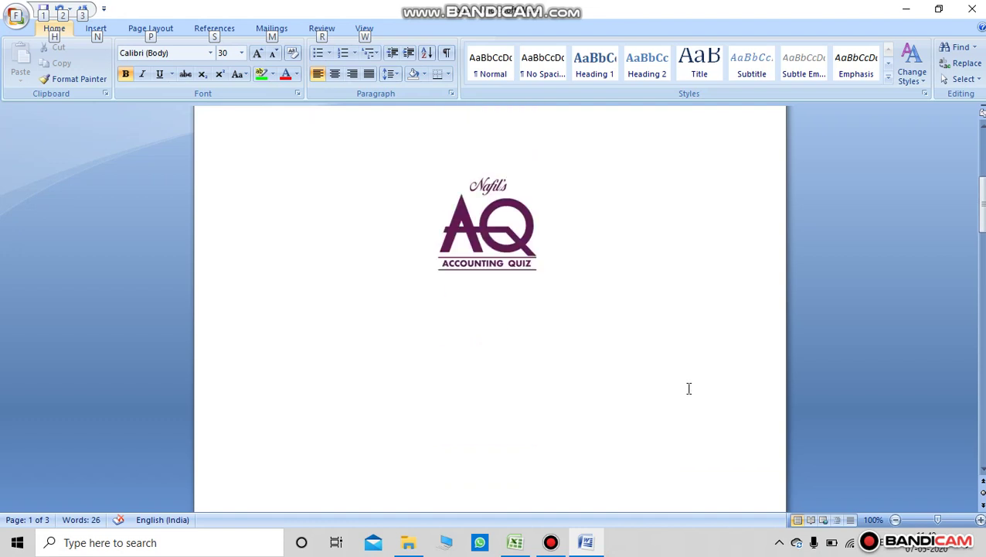
pyautogui.scroll(-5, 689, 389)
pyautogui.scroll(-3, 688, 389)
pyautogui.scroll(-1, 688, 389)
pyautogui.scroll(-1, 689, 388)
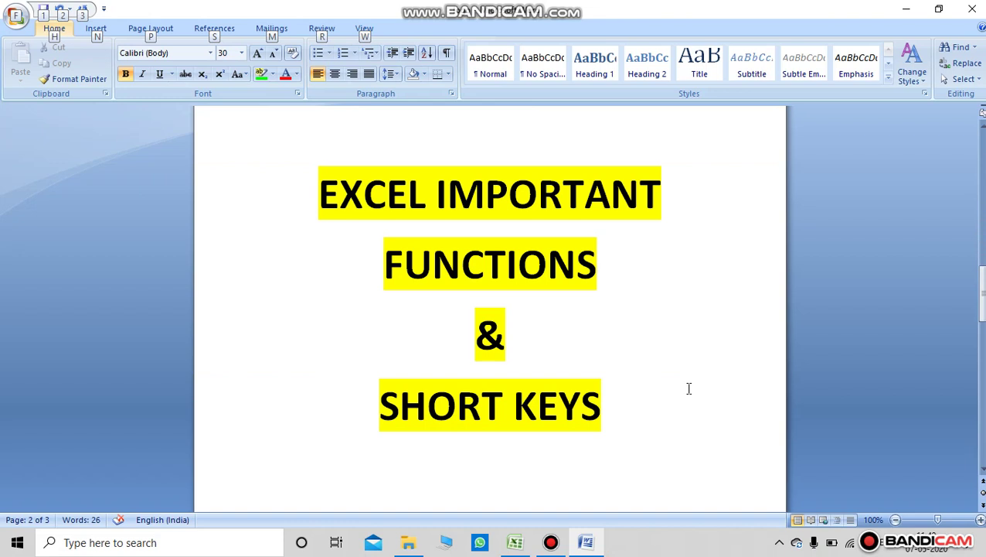
# Scroll down to page 3 with the green WHATSAPP heading and Facebook link.
pyautogui.scroll(-4, 689, 394)
pyautogui.scroll(-4, 689, 396)
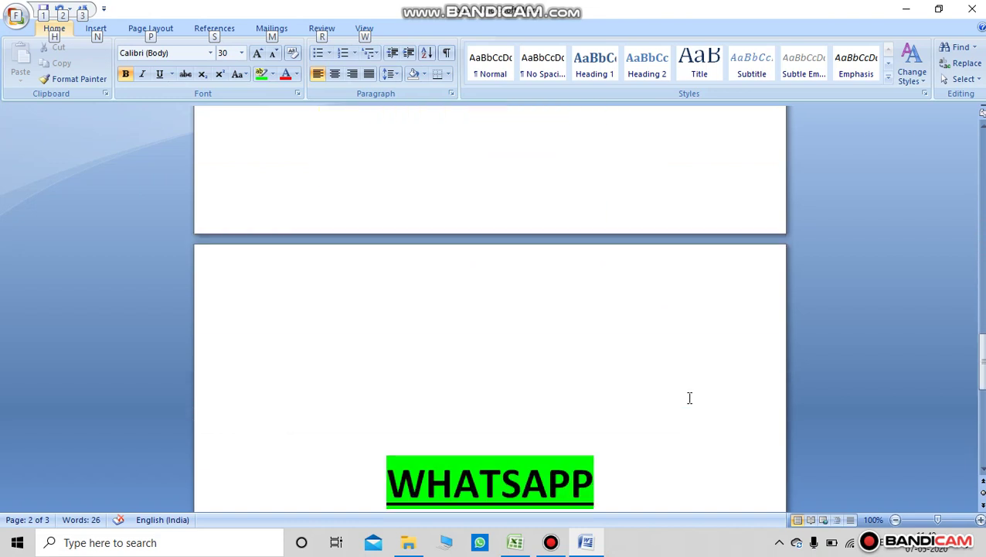
pyautogui.scroll(-4, 690, 397)
pyautogui.scroll(-1, 690, 397)
pyautogui.scroll(-2, 689, 397)
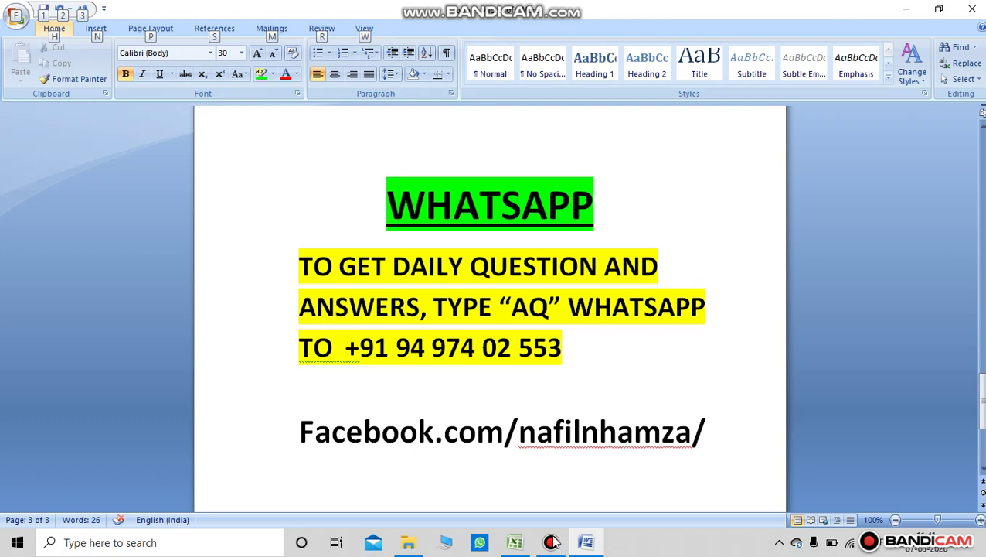
# Switch to the Excel salary workbook and zoom Sheet1 in to 130%.
pyautogui.click(518, 545)
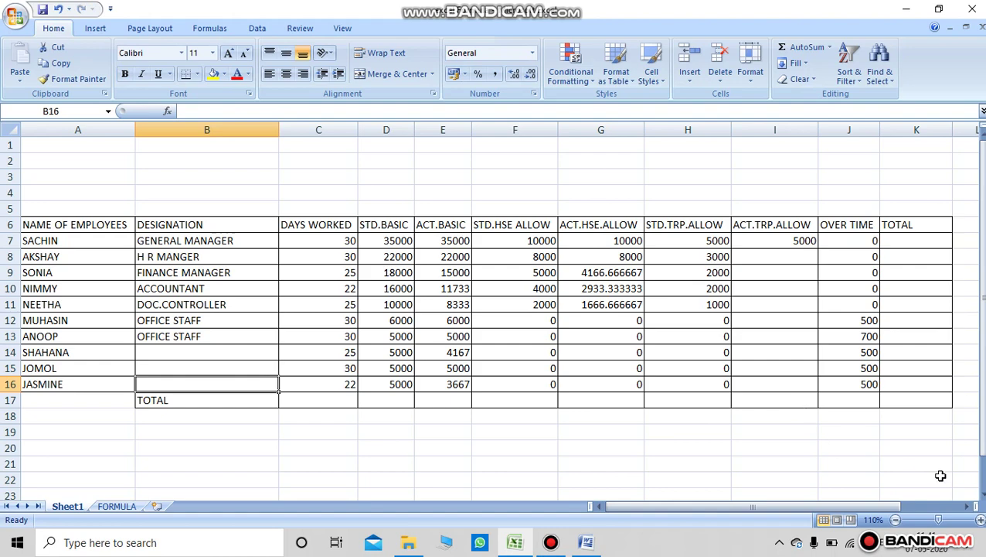
pyautogui.click(981, 521)
pyautogui.click(981, 521)
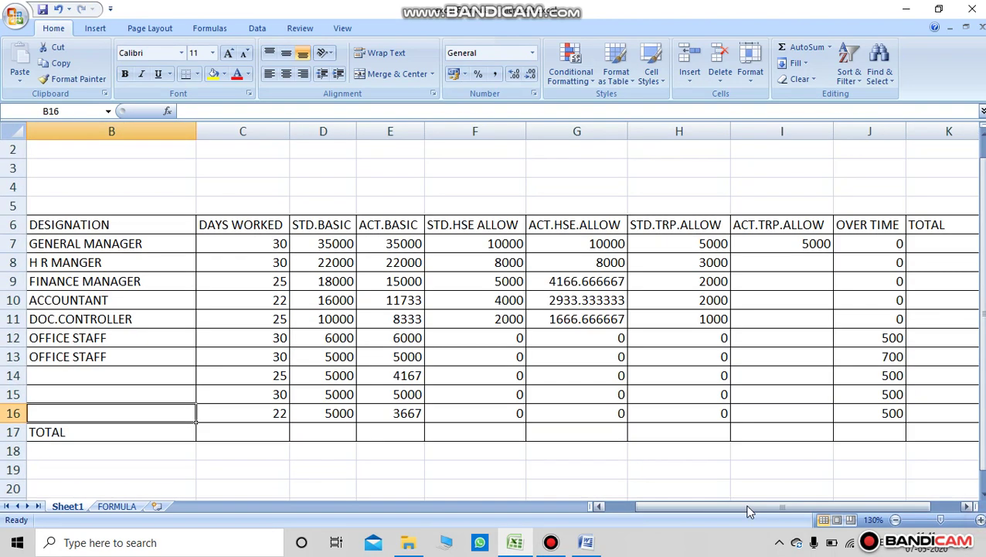
pyautogui.moveTo(746, 509); pyautogui.dragTo(610, 514)
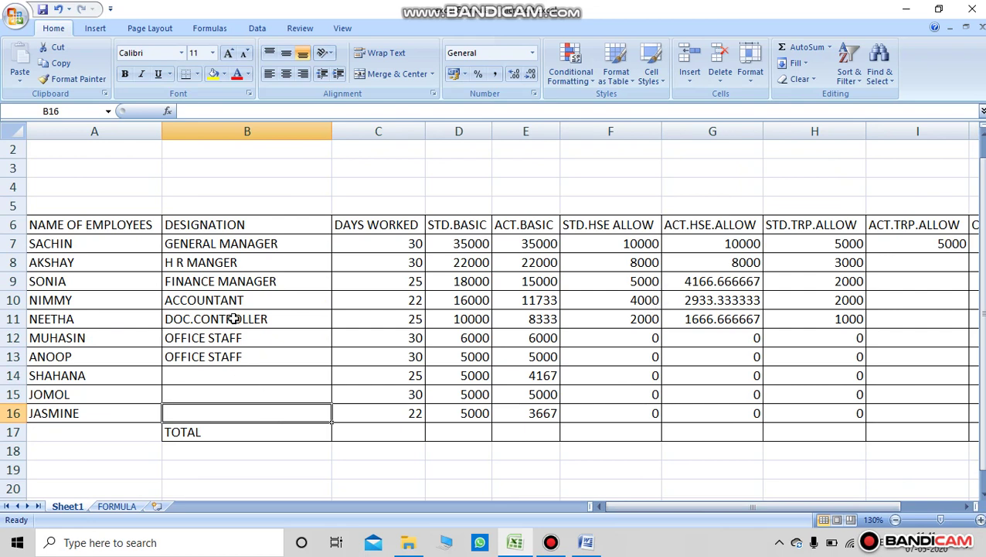
# Select the days-worked cells C10 (22) and C15 (30), then C10 again.
pyautogui.click(381, 294)
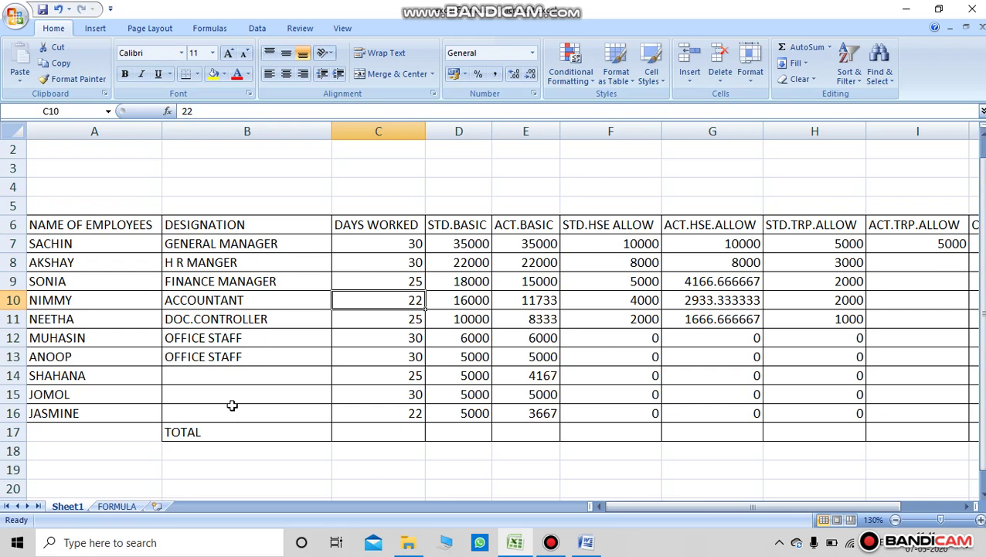
pyautogui.click(387, 389)
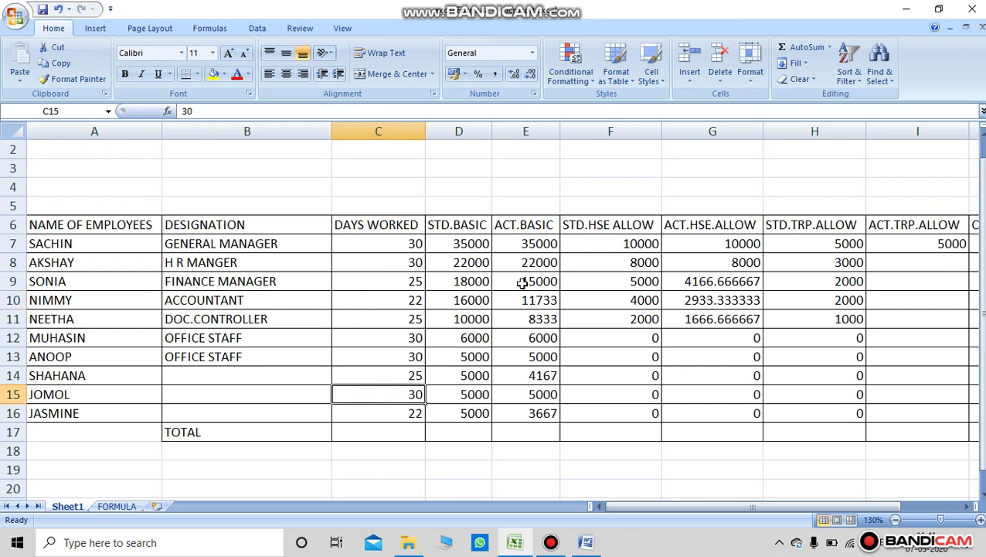
pyautogui.click(355, 302)
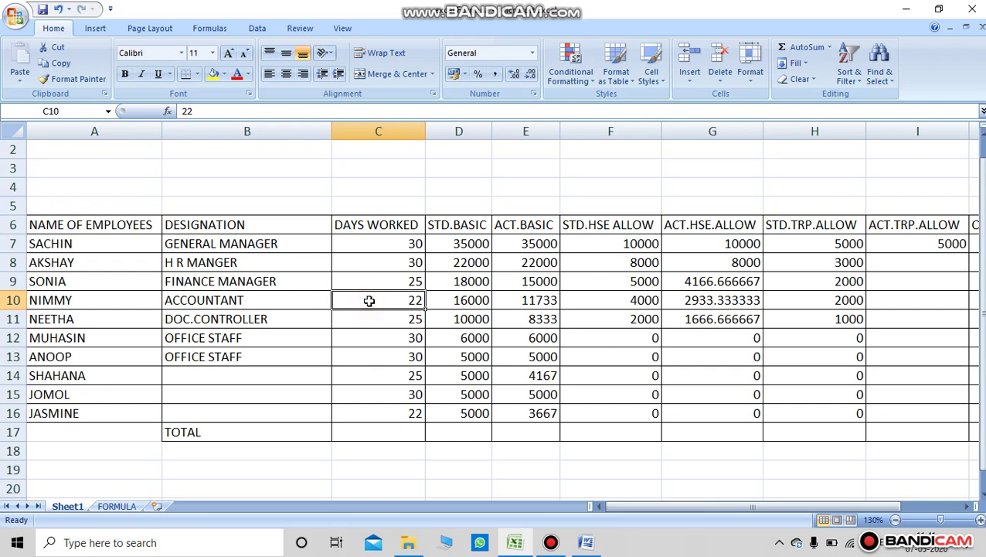
# Bold the entire salary table, then show the FORMULA shortcuts sheet.
pyautogui.hotkey('ctrl', 'a')
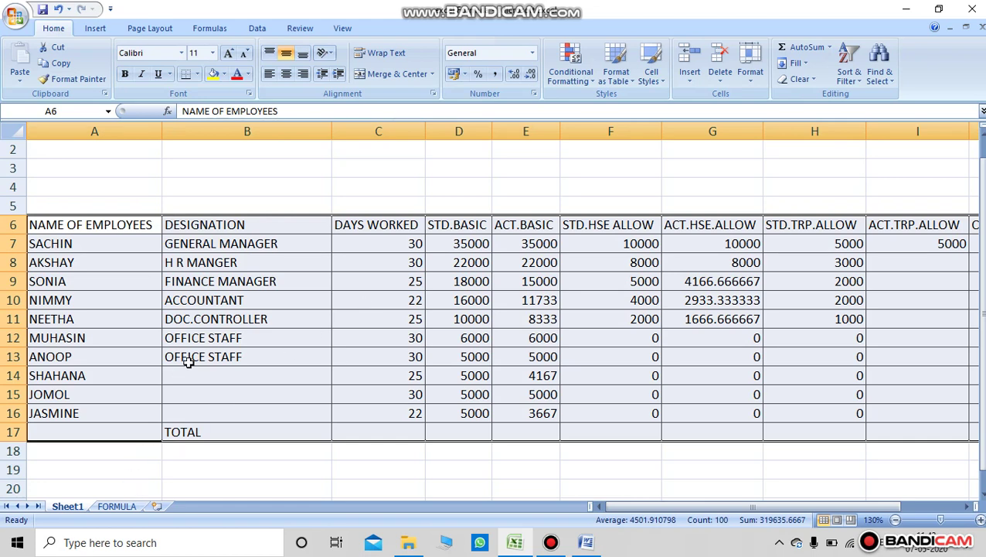
pyautogui.hotkey('ctrl', 'b')
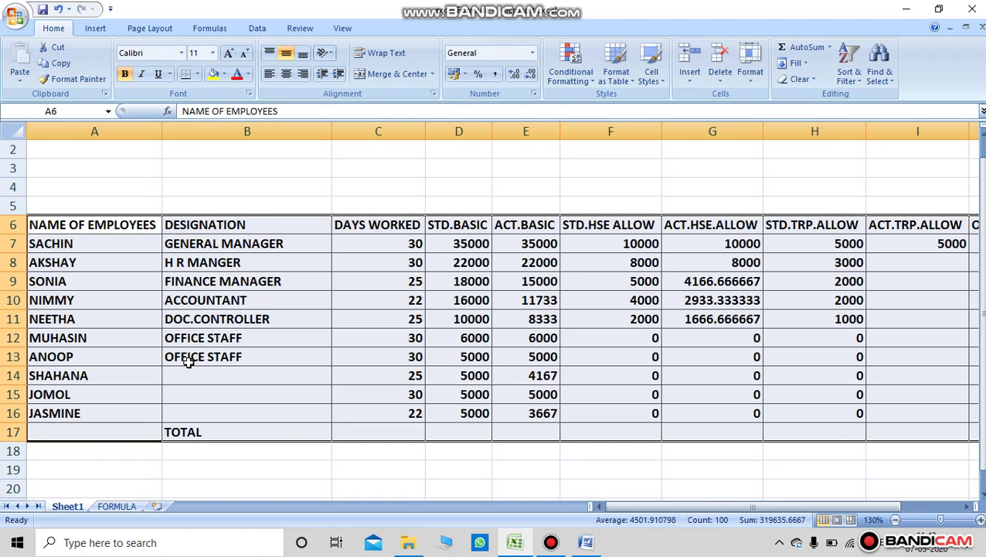
pyautogui.click(252, 450)
pyautogui.click(117, 508)
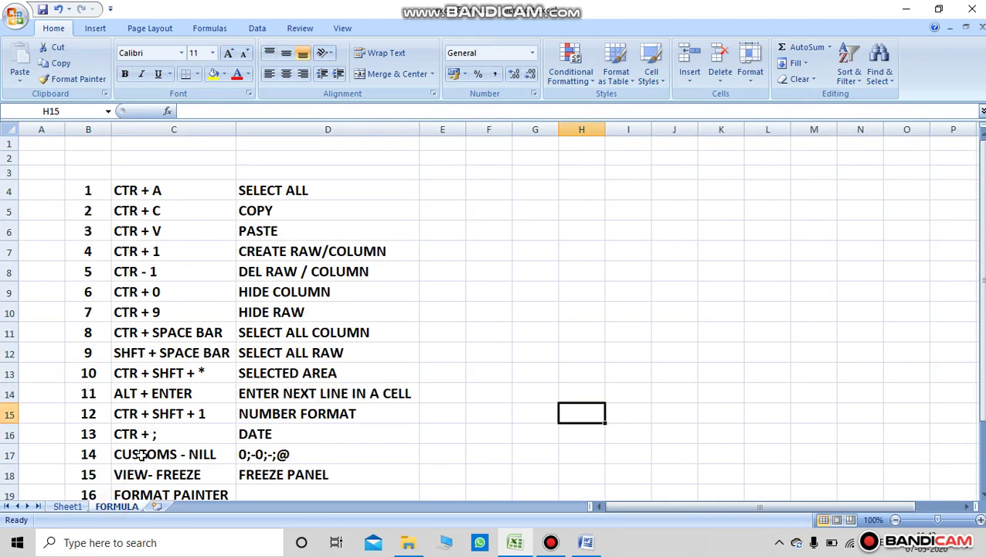
# Fill FORMULA sheet rows 13 and 20 yellow, then return to Sheet1.
pyautogui.scroll(-1, 139, 455)
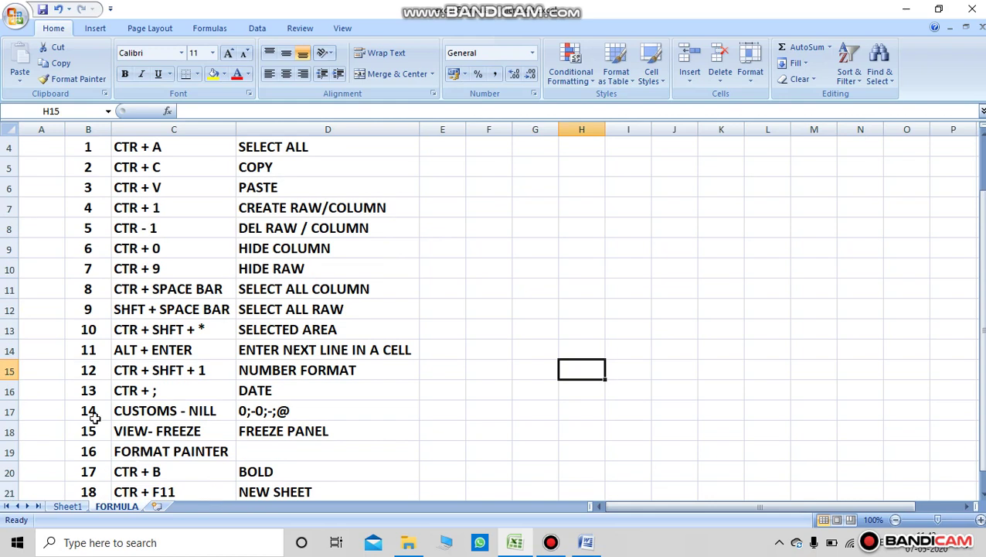
pyautogui.click(10, 329)
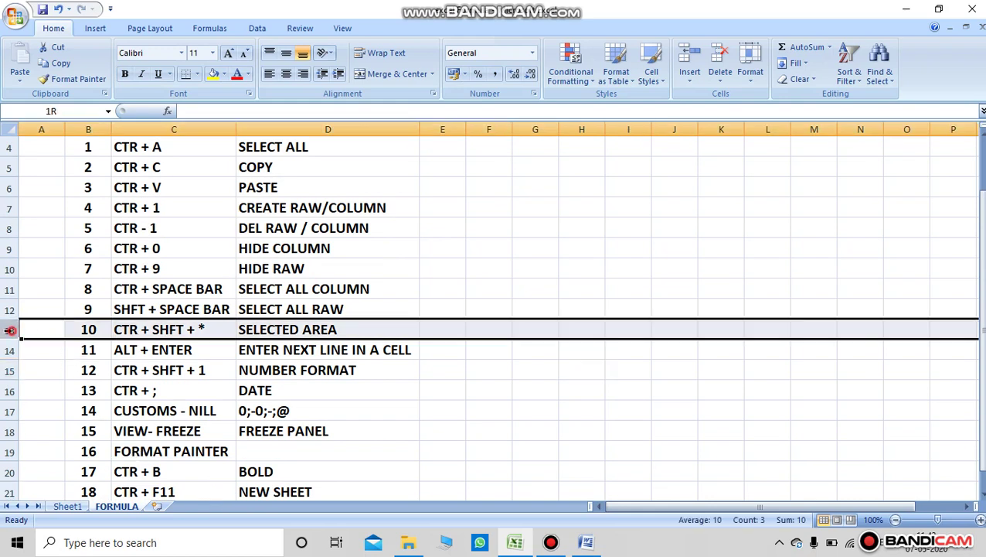
pyautogui.click(213, 74)
pyautogui.scroll(-3, 184, 289)
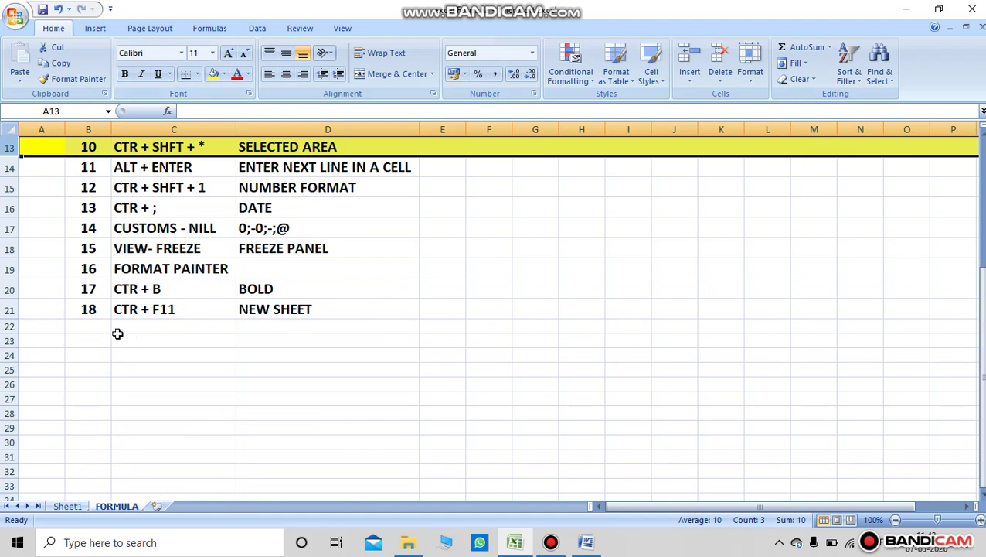
pyautogui.click(9, 290)
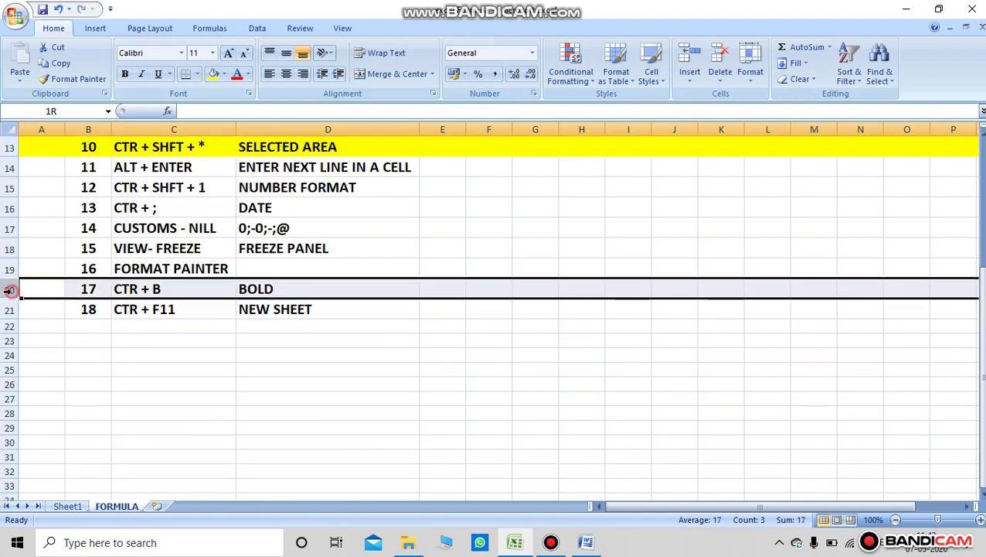
pyautogui.click(212, 73)
pyautogui.scroll(3, 352, 337)
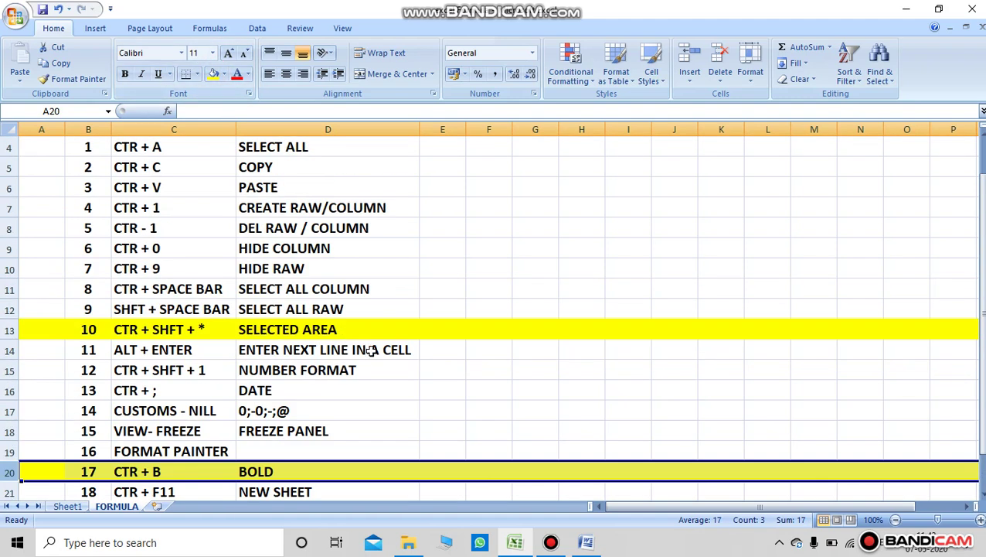
pyautogui.scroll(1, 371, 350)
pyautogui.click(67, 506)
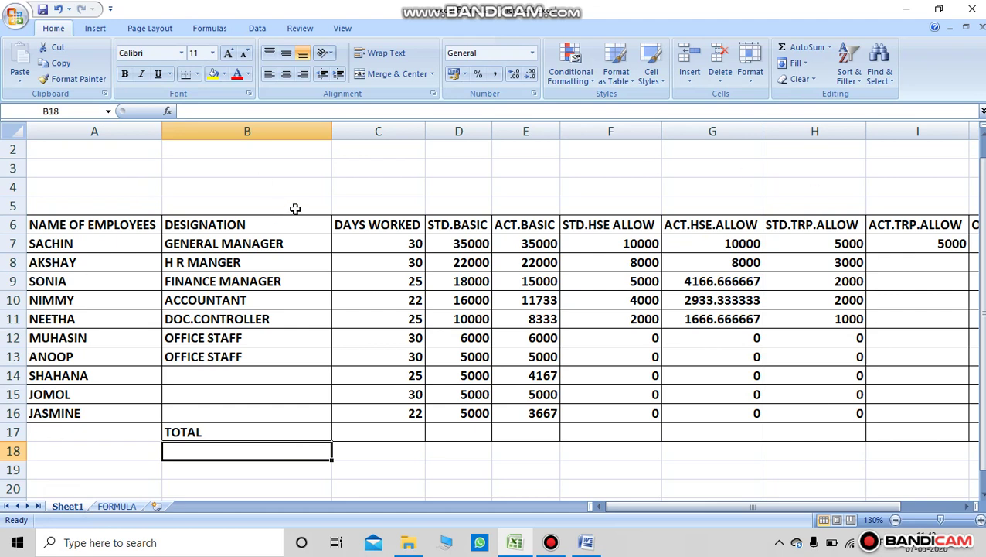
# Enter 'employee salary details' in C4 and underline it.
pyautogui.click(368, 183)
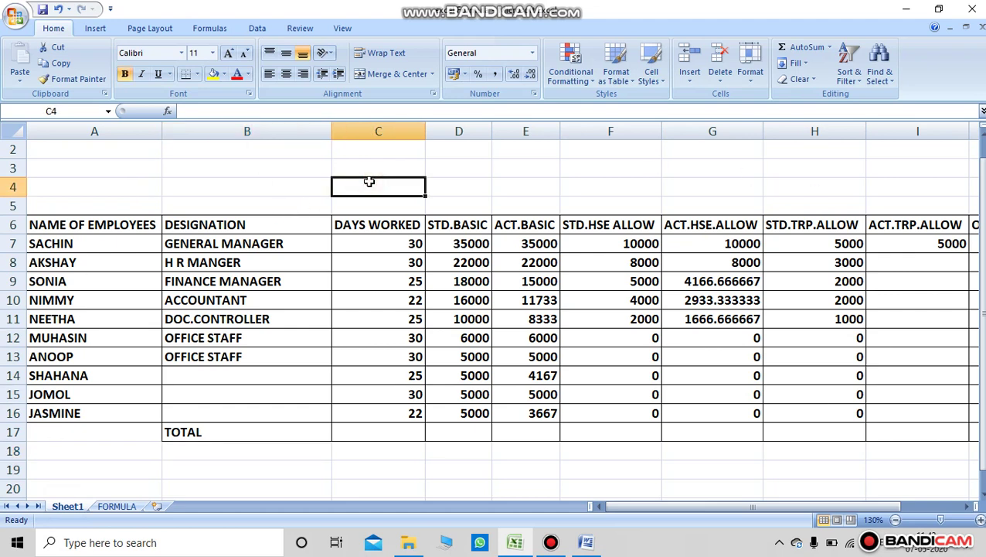
pyautogui.write('employe')
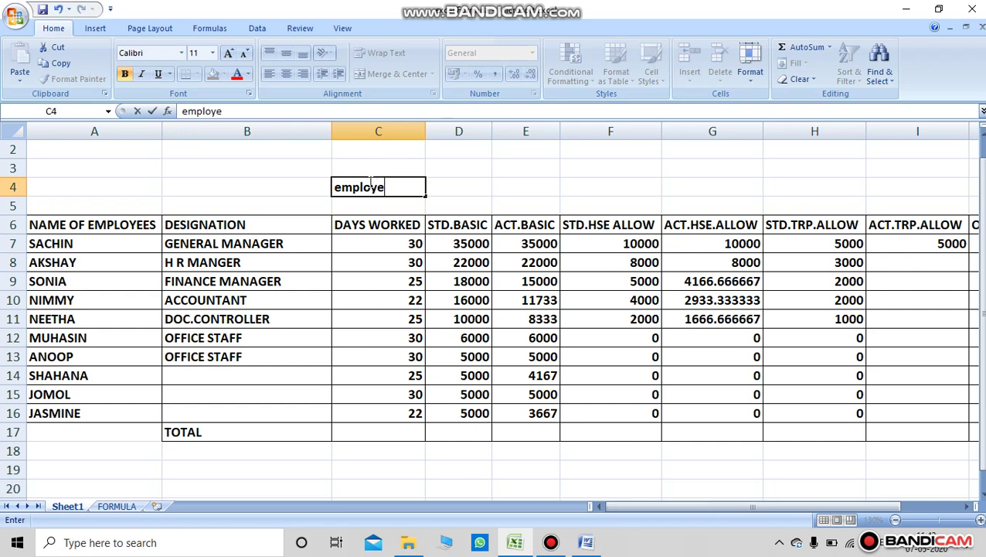
pyautogui.write('e salary de')
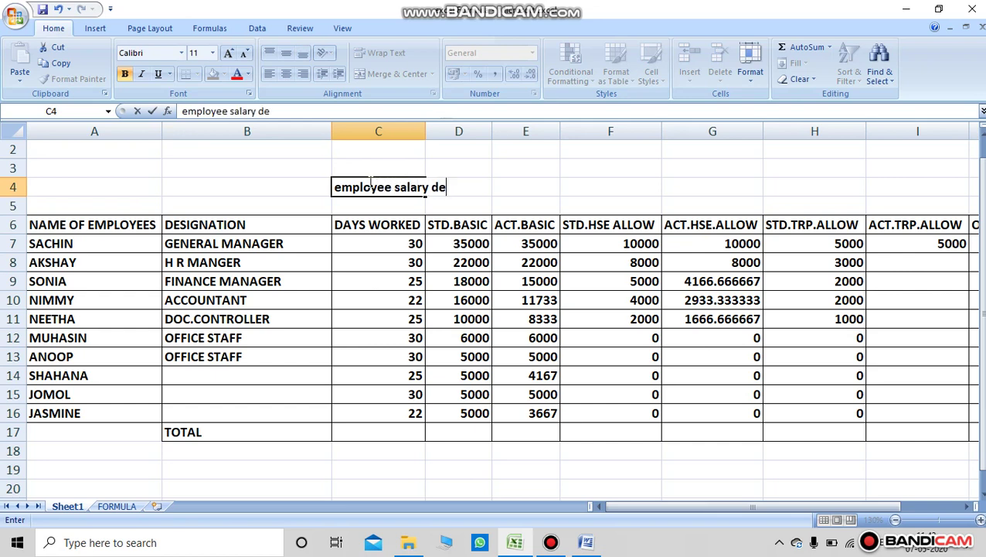
pyautogui.write('ta')
pyautogui.write('ils')
pyautogui.click(504, 323)
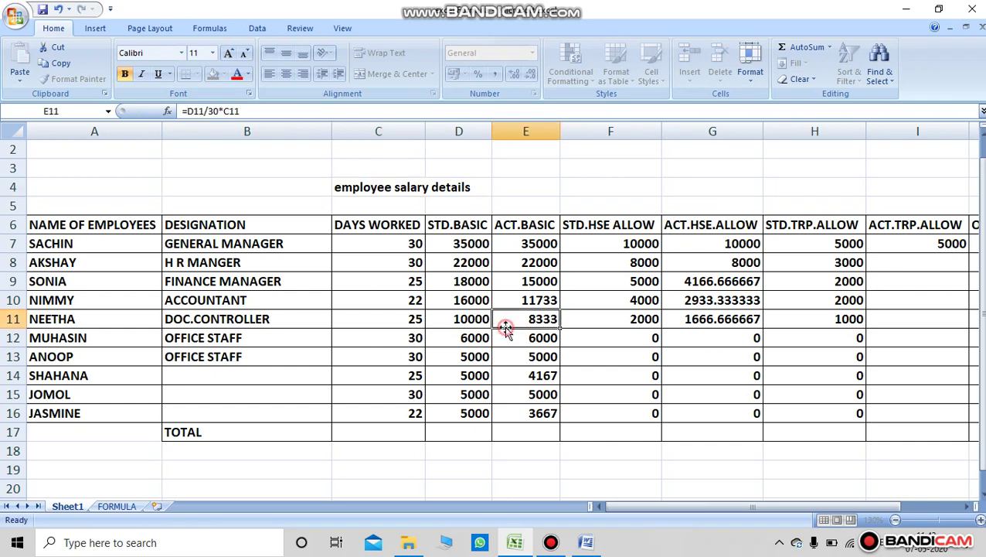
pyautogui.click(381, 188)
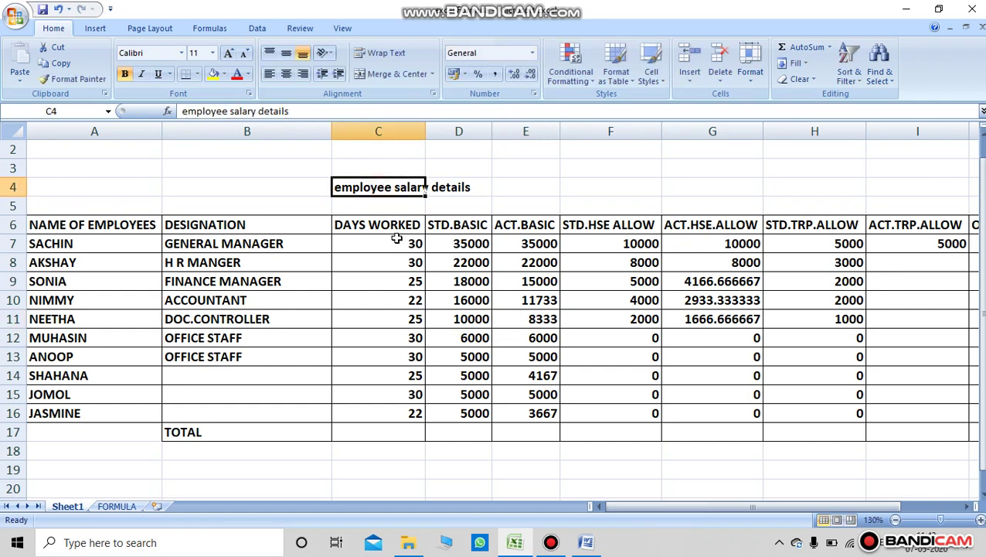
pyautogui.hotkey('ctrl', 'u')
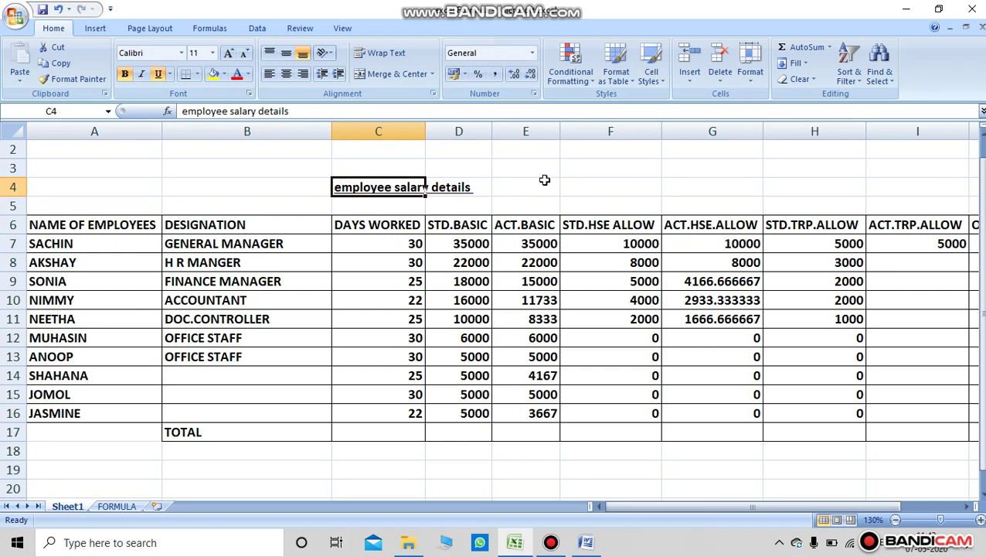
pyautogui.click(544, 181)
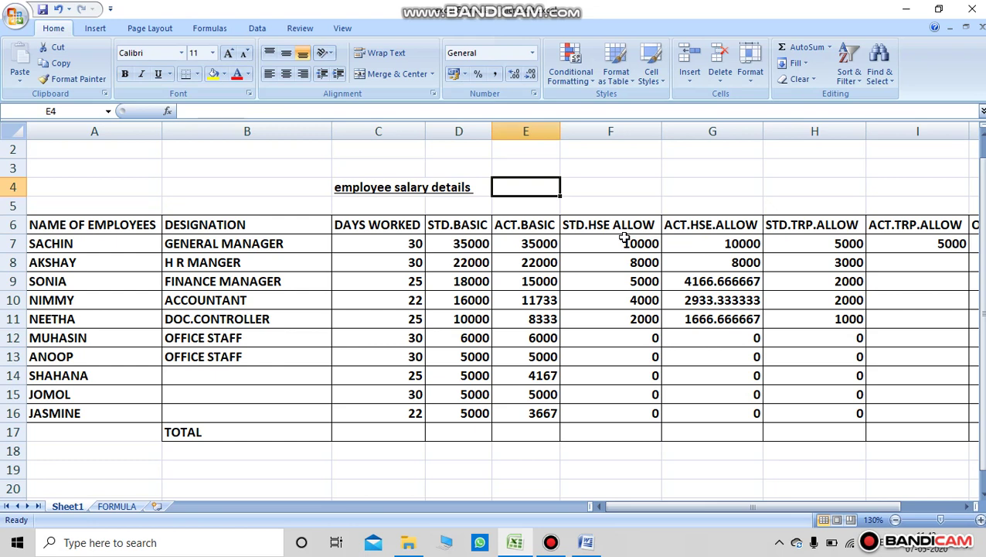
# Insert today's date 07-05-2020 into E4 and make it bold.
pyautogui.hotkey('ctrl', ';')
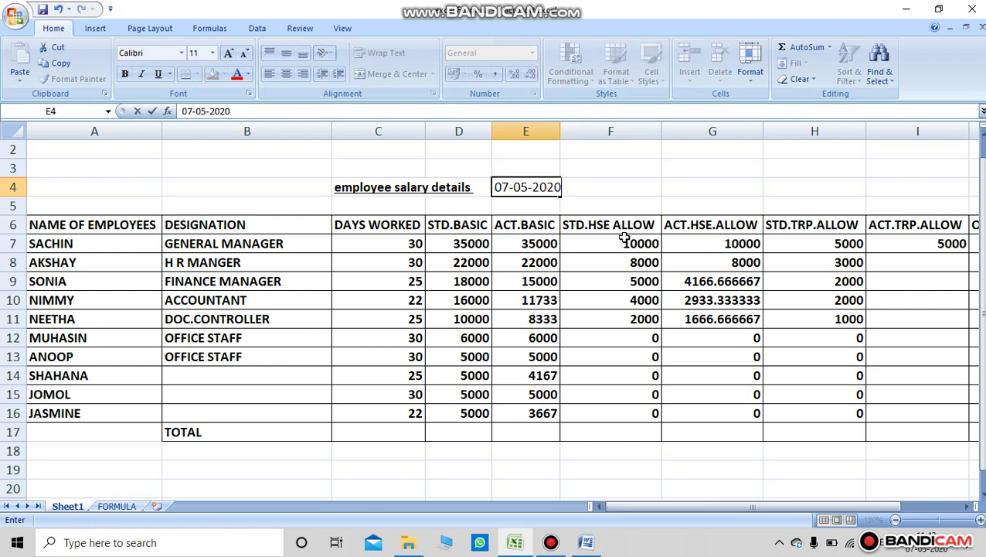
pyautogui.click(599, 294)
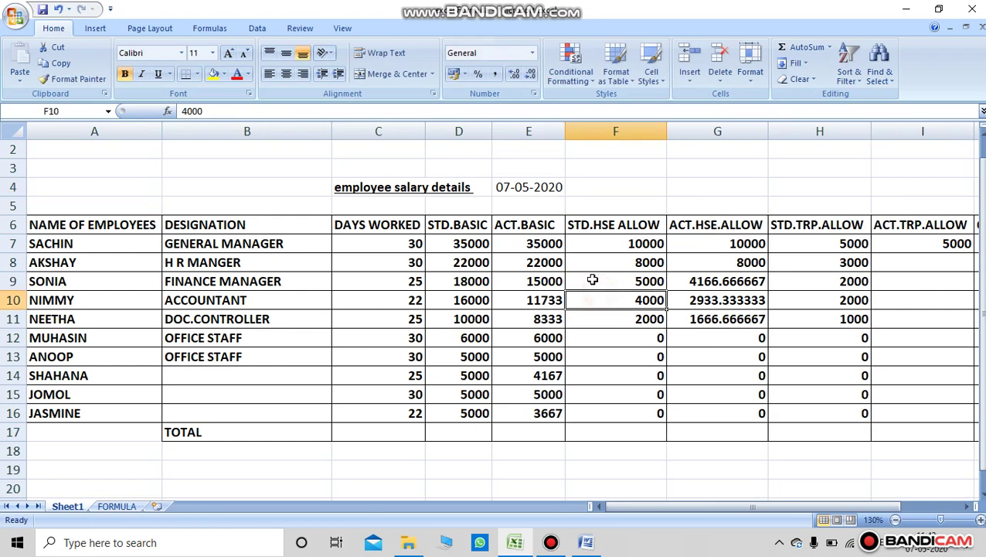
pyautogui.click(543, 190)
pyautogui.click(127, 75)
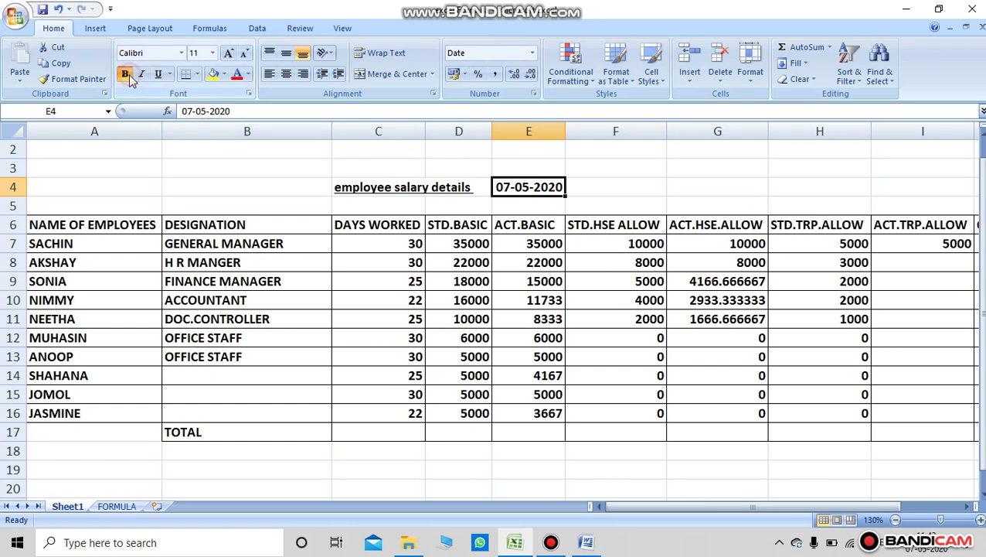
pyautogui.click(657, 192)
pyautogui.click(520, 193)
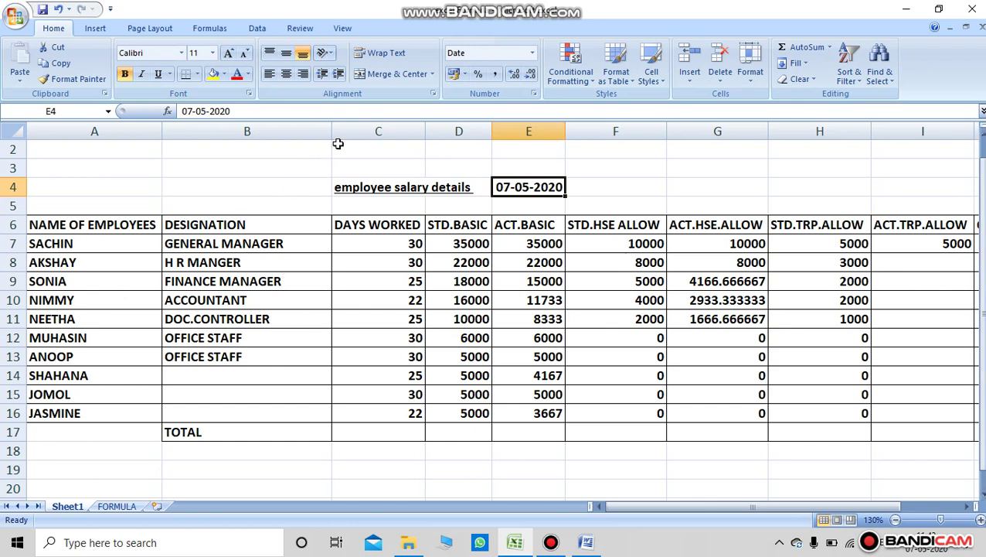
# Narrow the DESIGNATION column and slightly narrow the ACT.TRP.ALLOW column.
pyautogui.moveTo(333, 133); pyautogui.dragTo(290, 133)
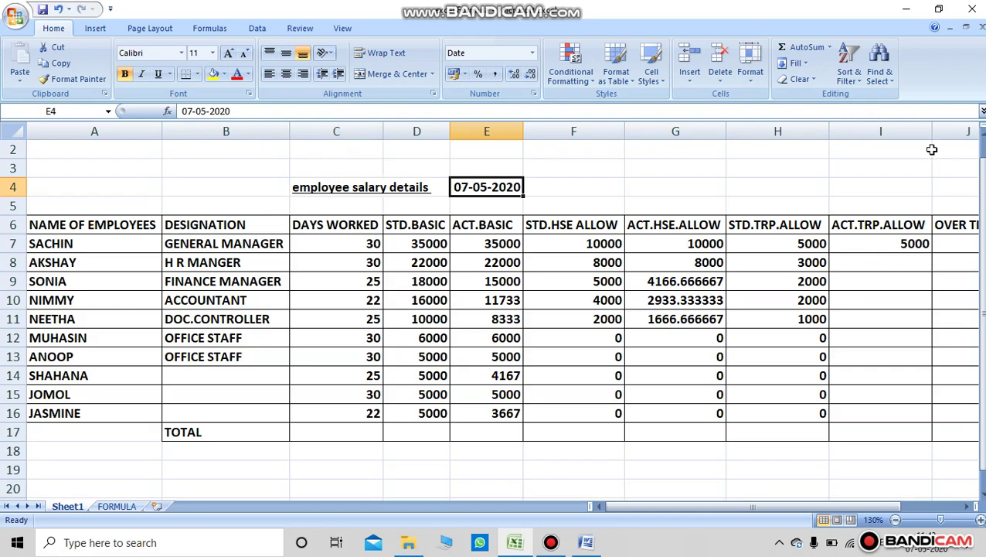
pyautogui.moveTo(934, 149); pyautogui.dragTo(932, 140)
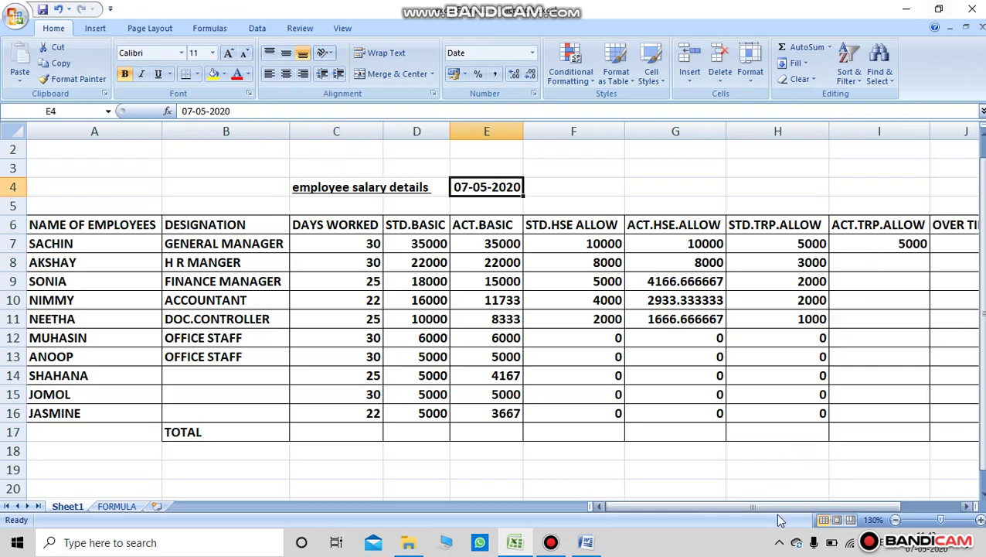
pyautogui.moveTo(780, 507); pyautogui.dragTo(797, 508)
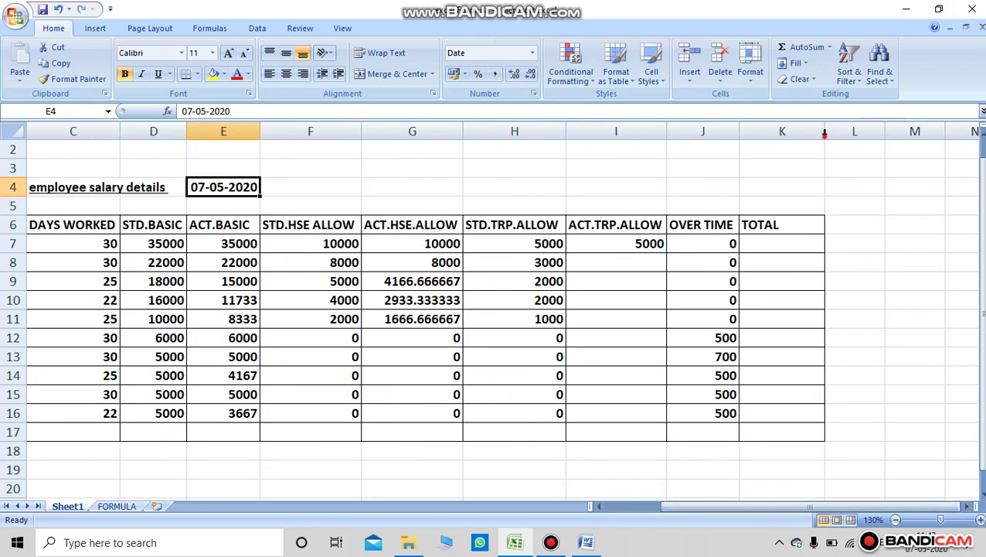
pyautogui.moveTo(650, 482); pyautogui.dragTo(472, 493)
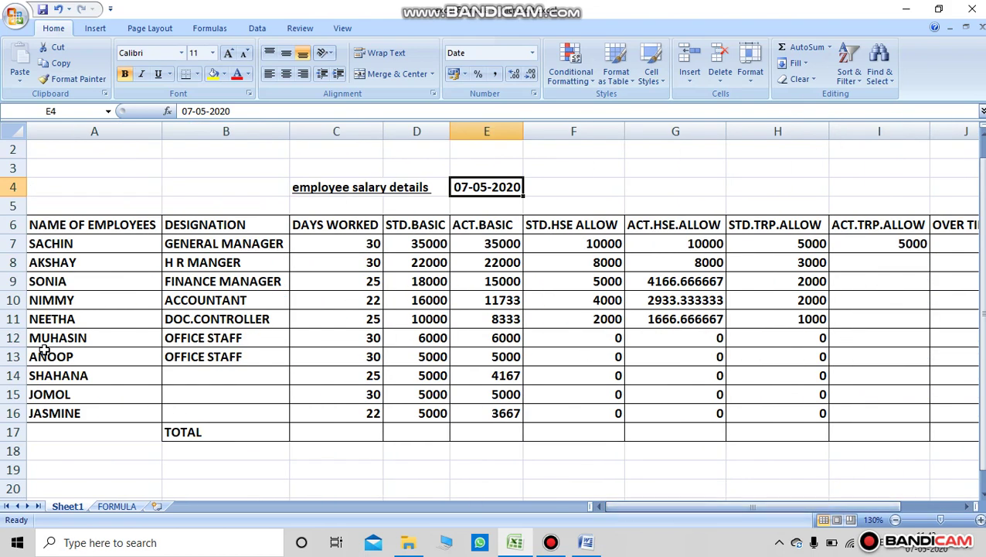
# Select the NAME OF EMPLOYEES heading, then the NIMMY and SHAHANA cells.
pyautogui.click(80, 226)
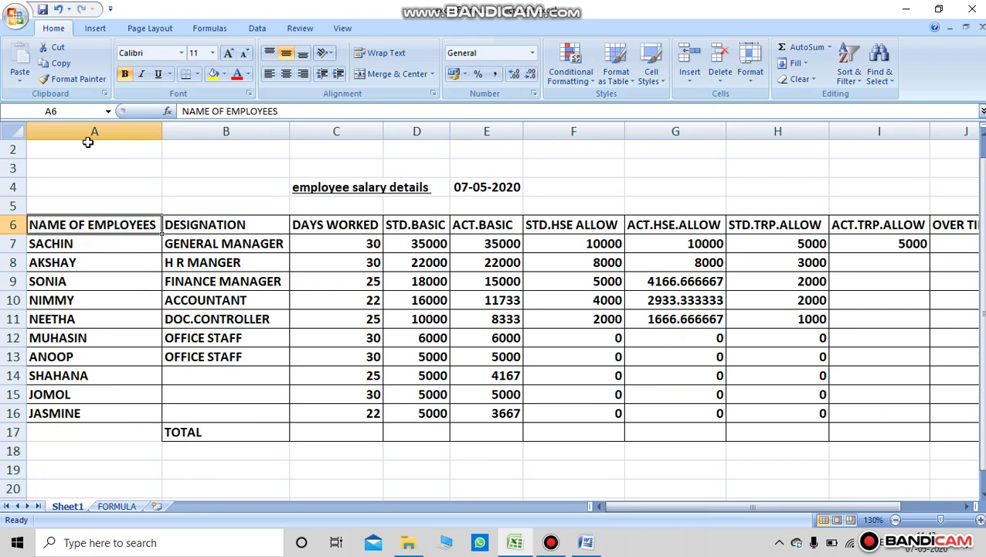
pyautogui.click(107, 300)
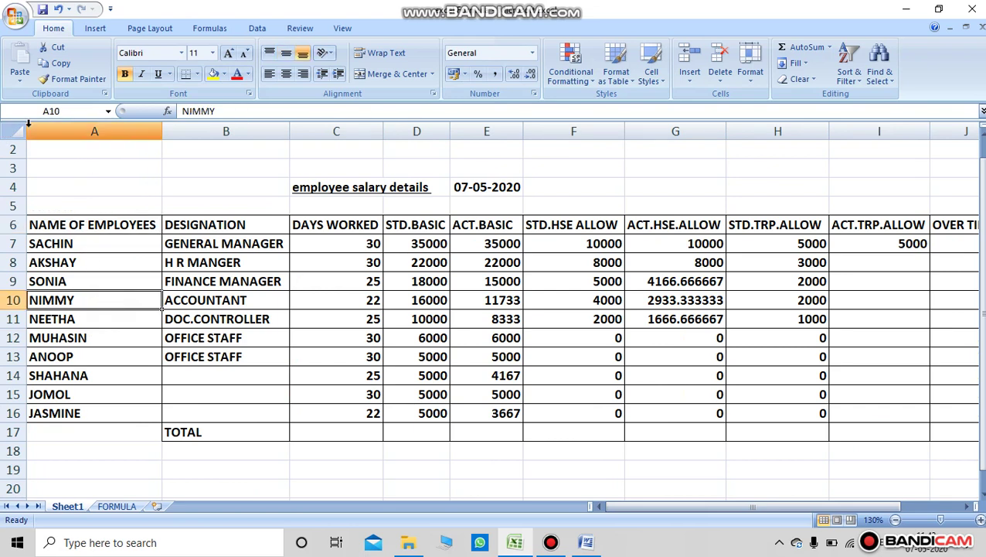
pyautogui.click(100, 370)
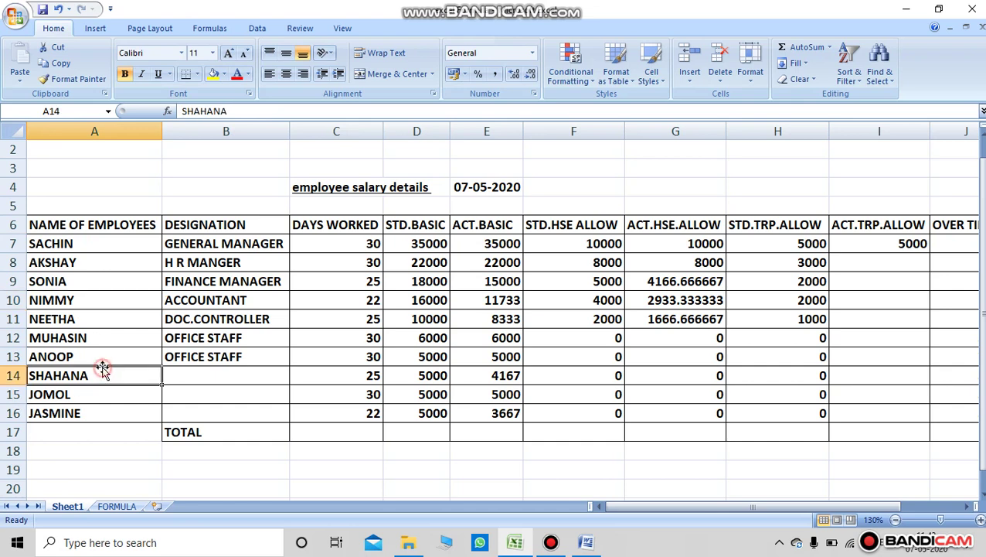
pyautogui.click(96, 297)
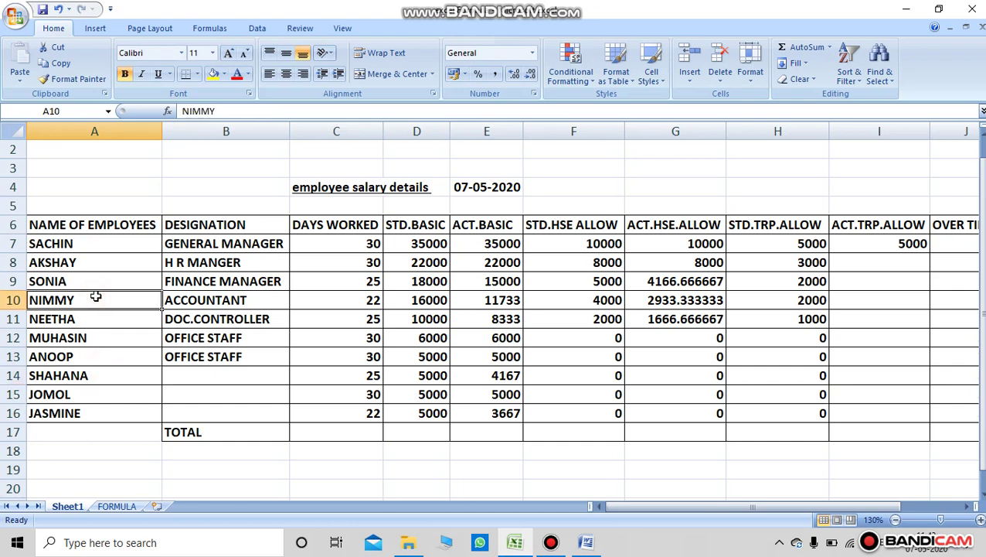
# Select the names column, then pick the SONIA and SHAHANA cells.
pyautogui.hotkey('ctrl', 'space')
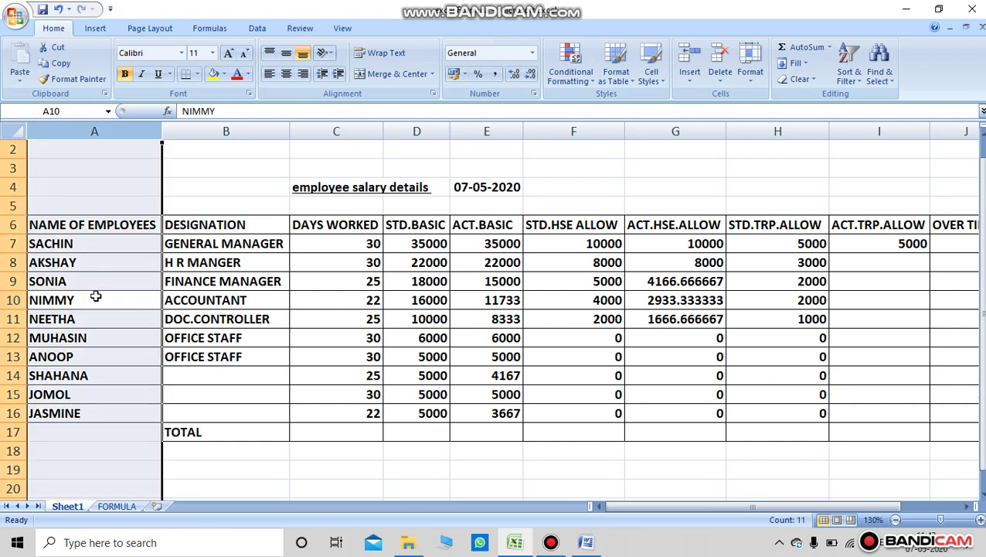
pyautogui.click(96, 297)
pyautogui.click(341, 340)
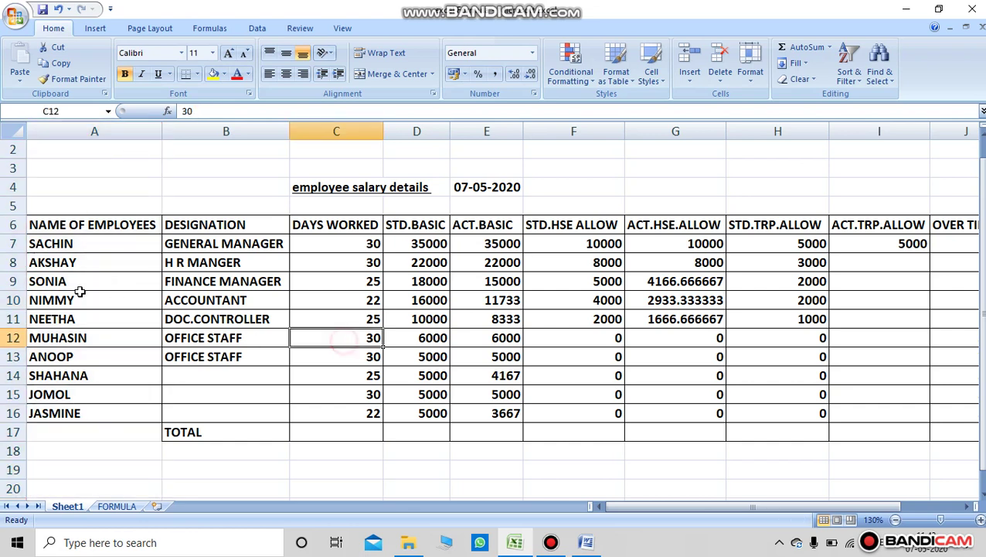
pyautogui.click(87, 283)
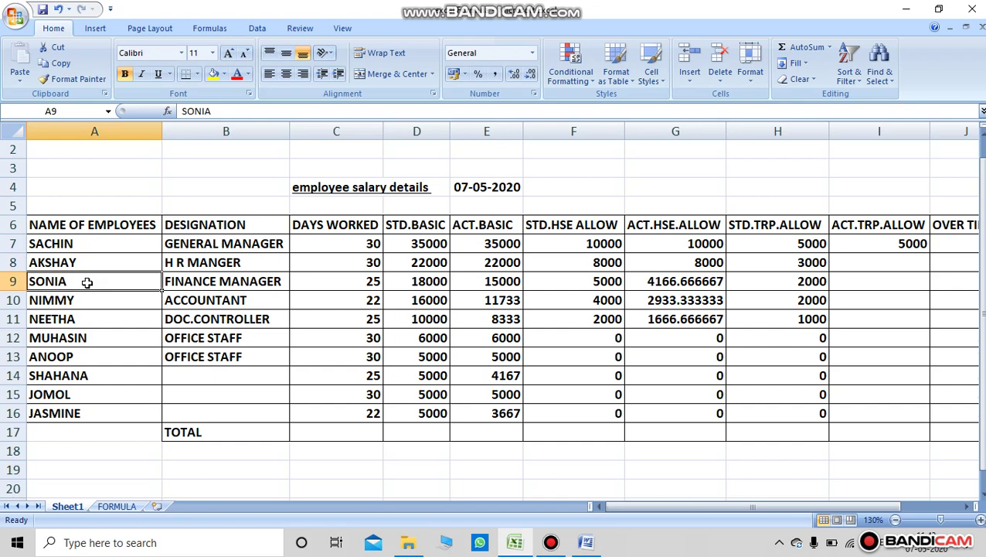
pyautogui.click(90, 368)
pyautogui.click(99, 283)
# Insert a blank column before the employee names and switch to the FORMULA sheet.
pyautogui.hotkey('ctrl', 'space')
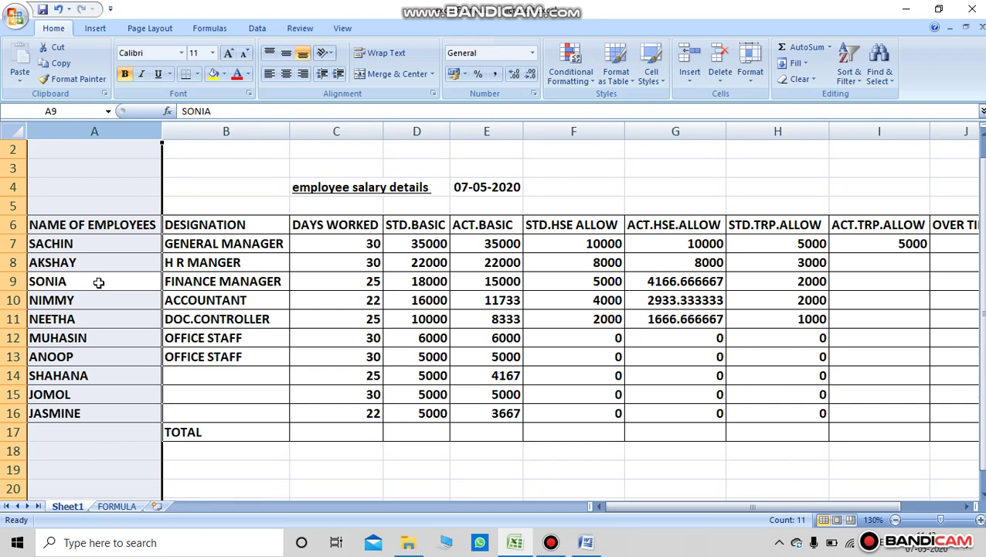
pyautogui.hotkey('ctrl', 'shift', '+')
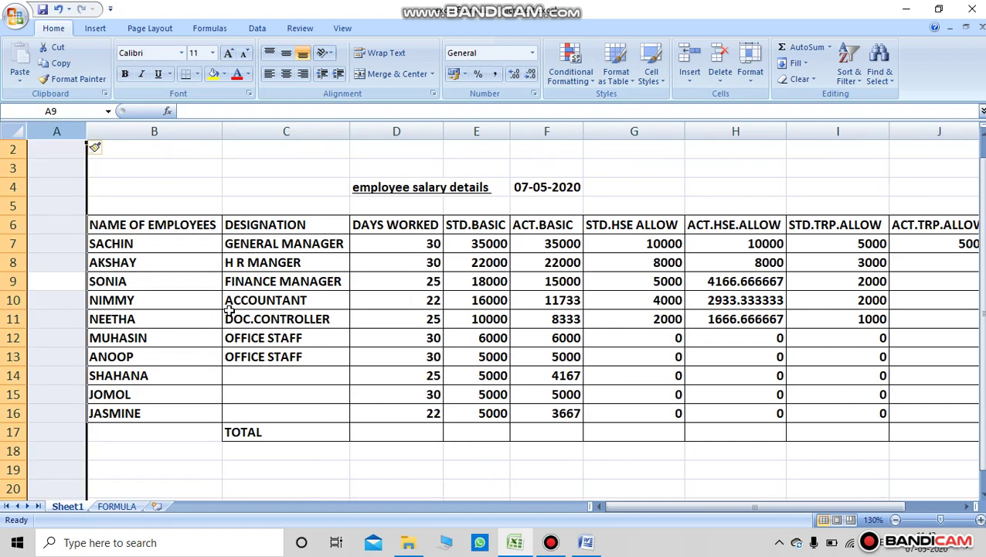
pyautogui.click(166, 313)
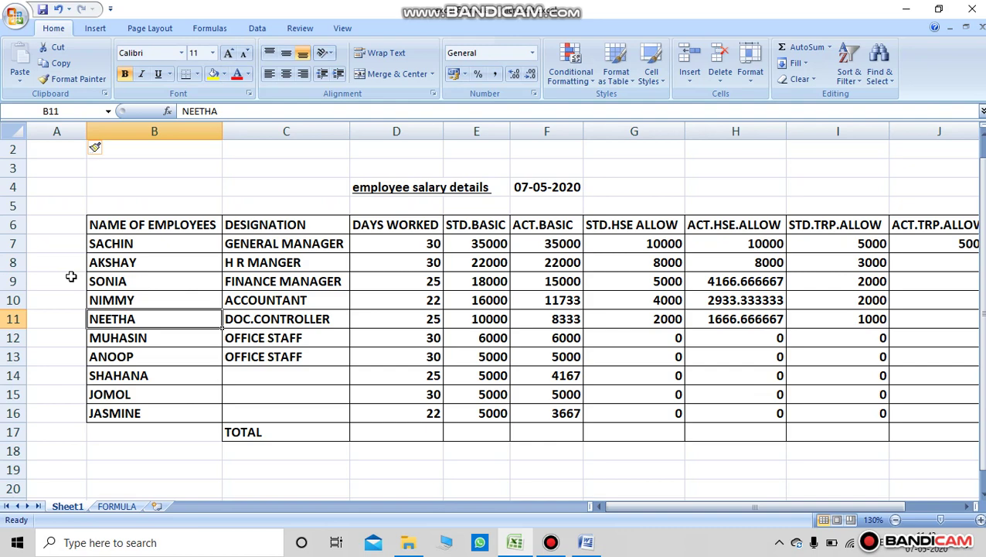
pyautogui.click(114, 505)
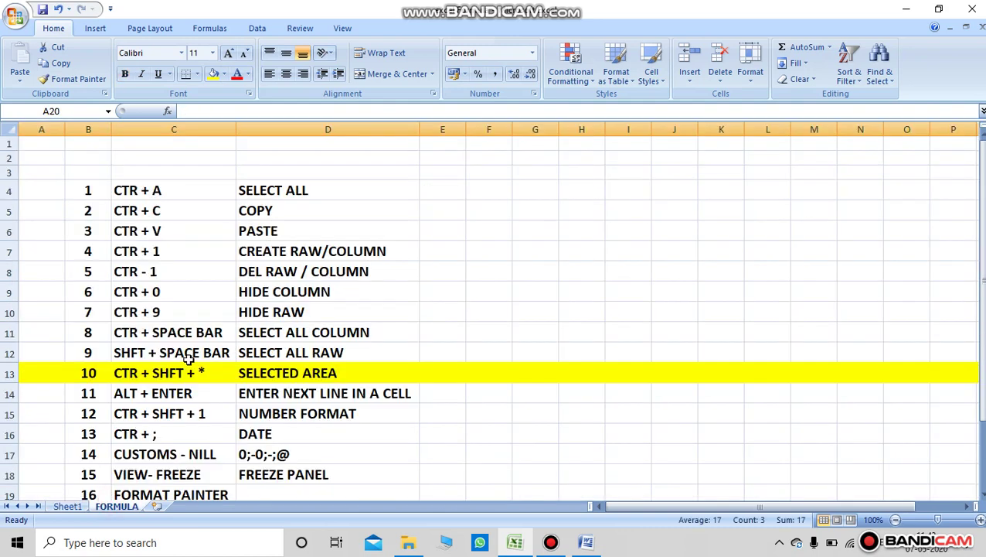
# Fill FORMULA sheet rows 11 and 7 yellow, then return to Sheet1.
pyautogui.scroll(-1, 188, 360)
pyautogui.scroll(1, 138, 247)
pyautogui.click(9, 333)
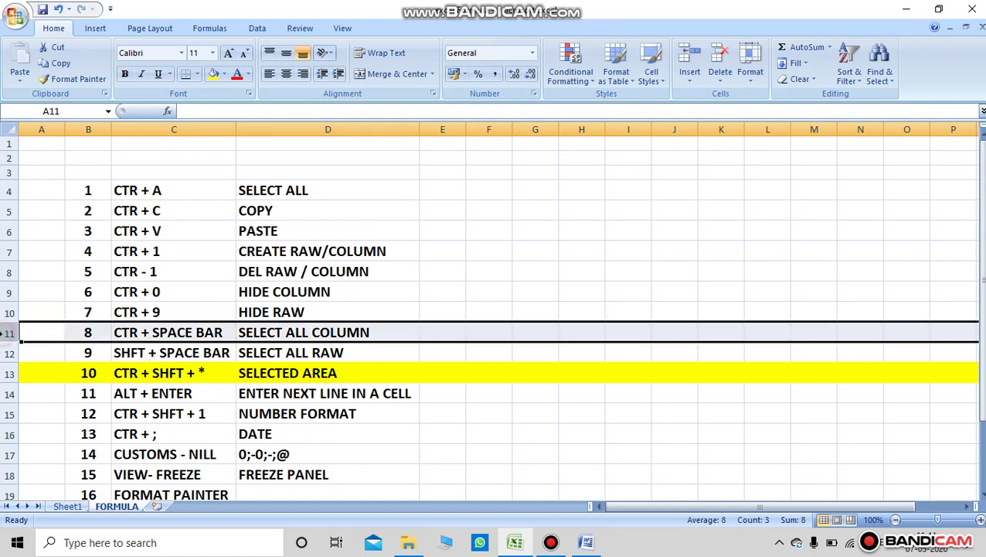
pyautogui.click(213, 73)
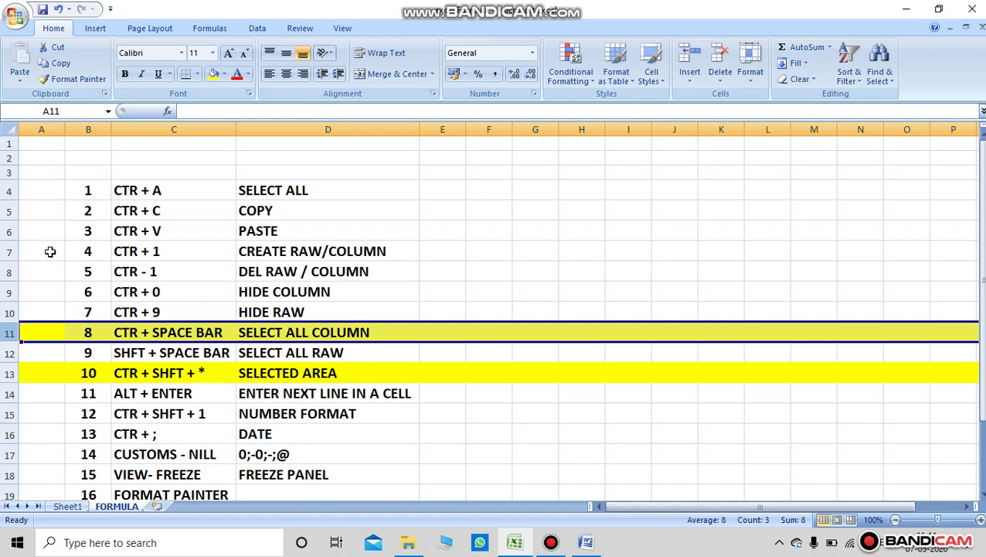
pyautogui.click(9, 251)
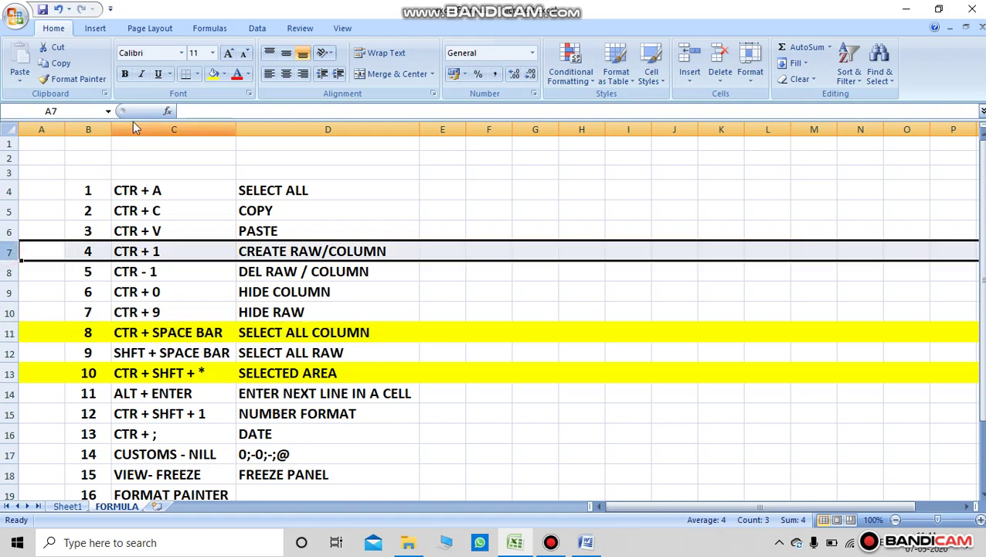
pyautogui.click(212, 74)
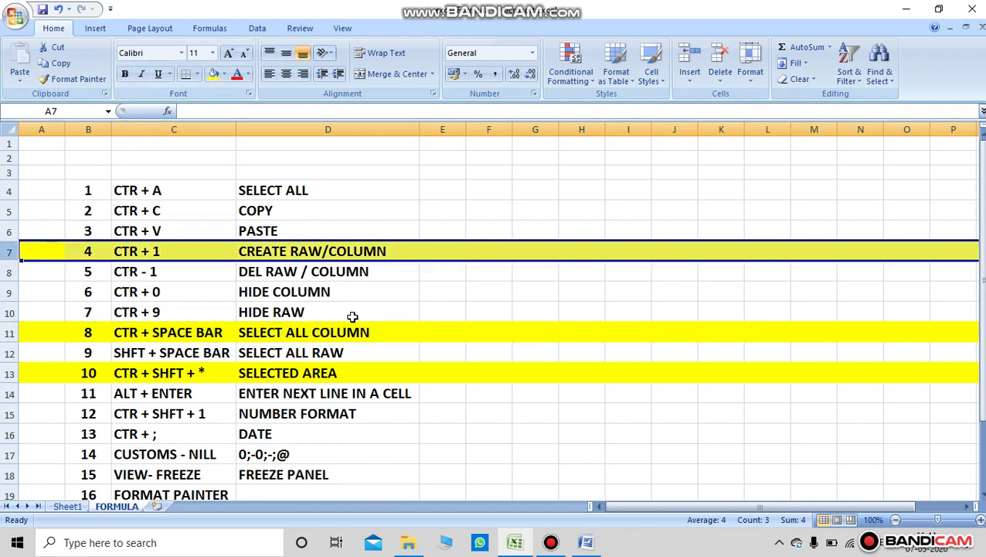
pyautogui.click(68, 507)
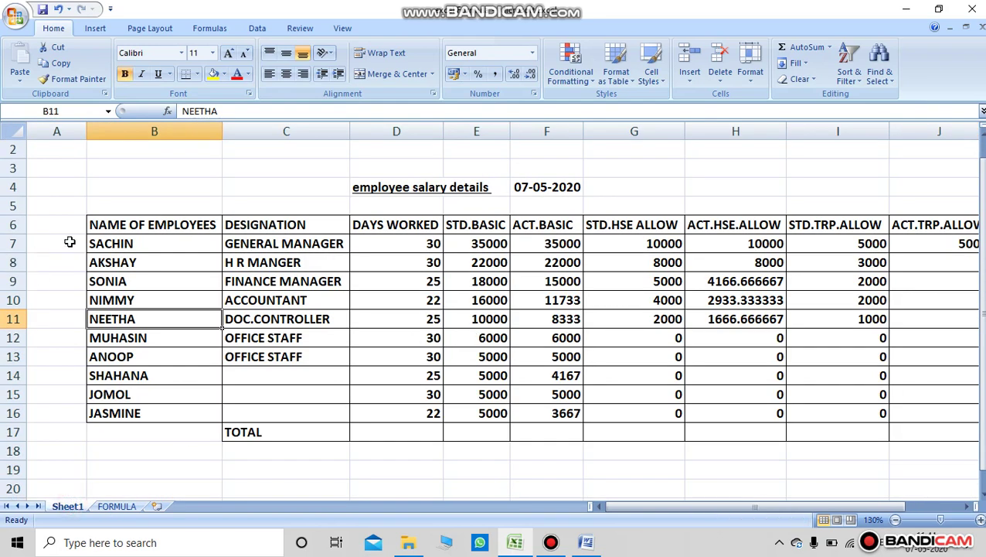
# Paint the names column's bordered formatting from B6:B16 onto the new cells A6 to A16.
pyautogui.click(103, 230)
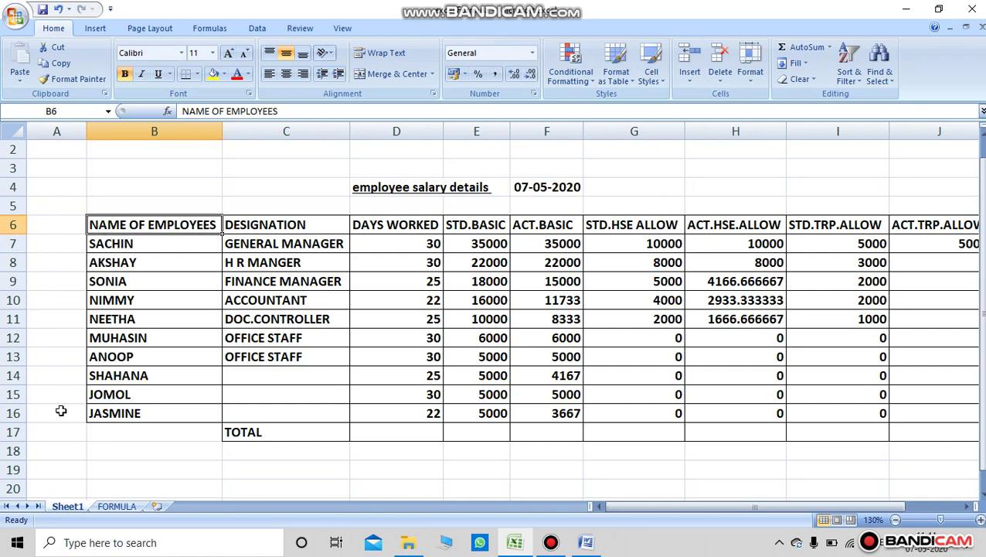
pyautogui.click(190, 349)
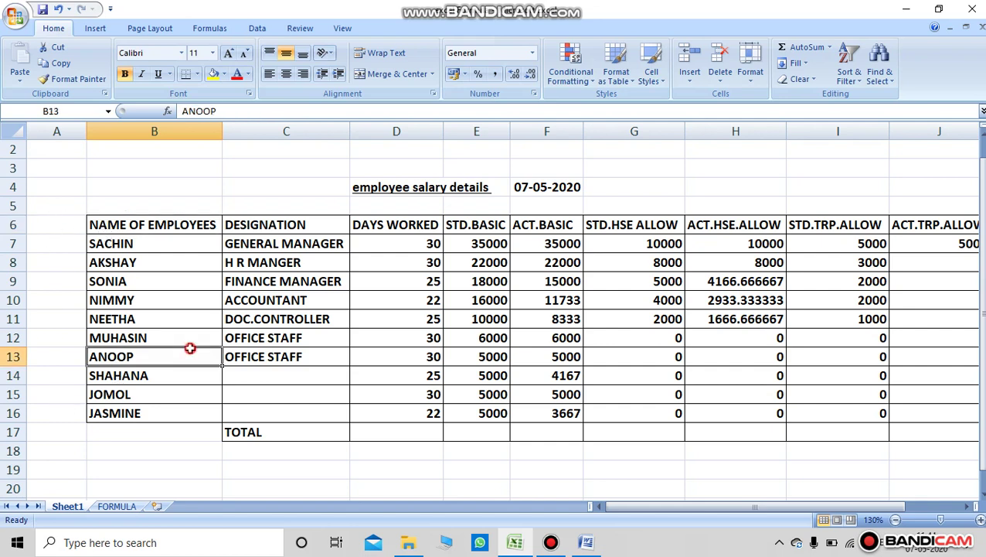
pyautogui.click(123, 225)
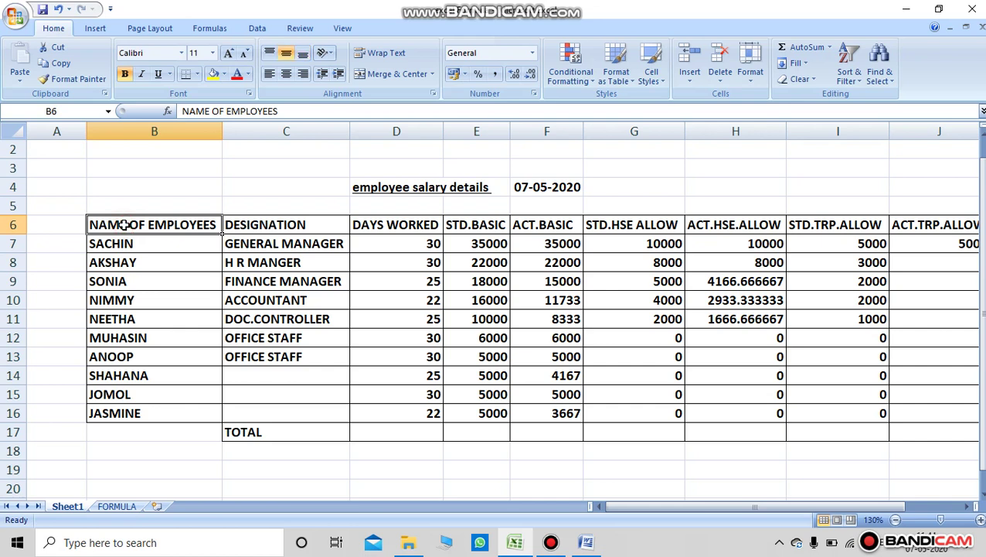
pyautogui.click(78, 81)
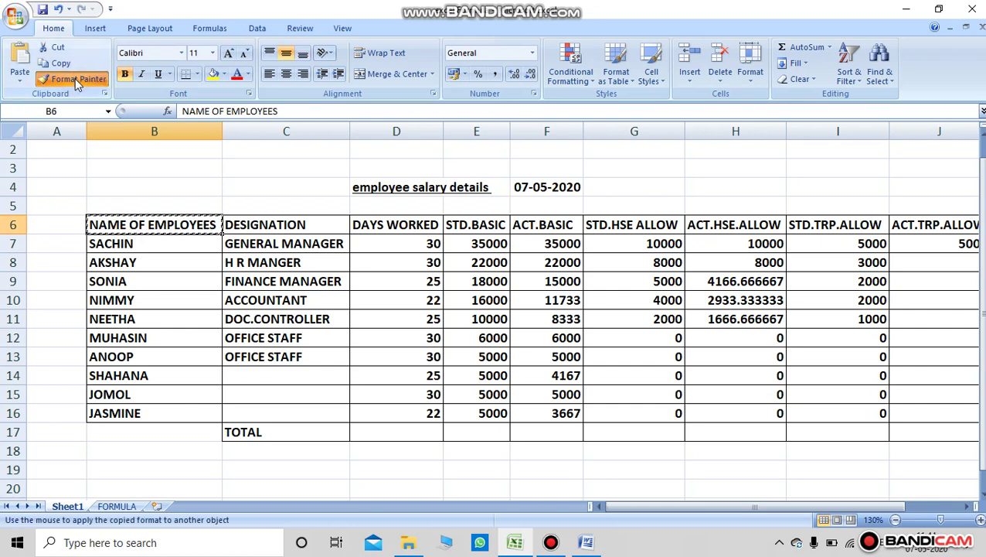
pyautogui.click(126, 224)
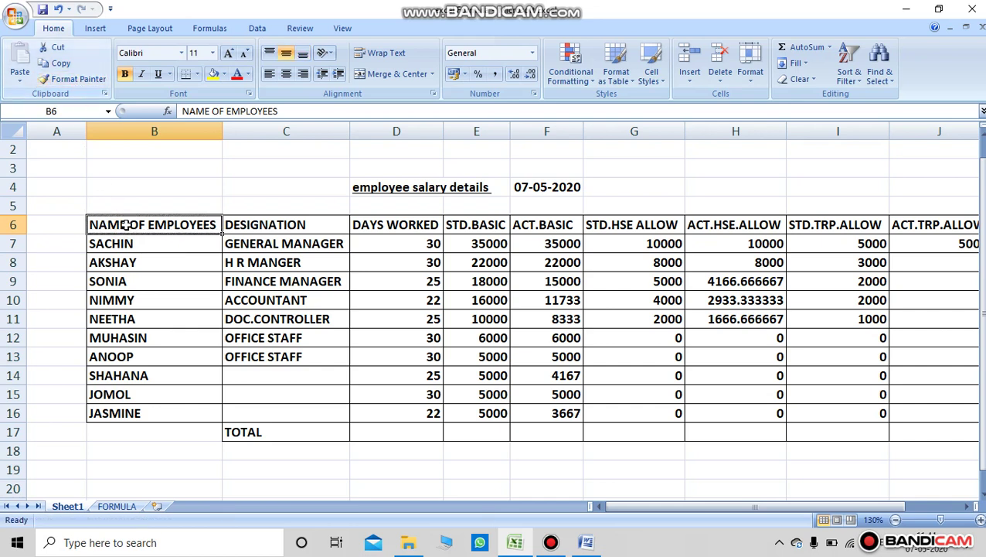
pyautogui.moveTo(132, 222); pyautogui.dragTo(120, 406)
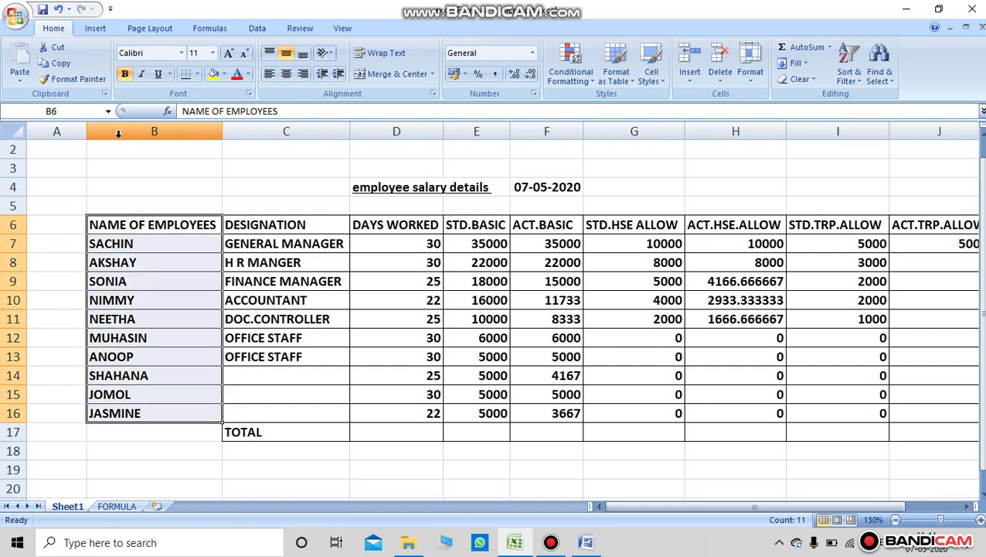
pyautogui.click(77, 79)
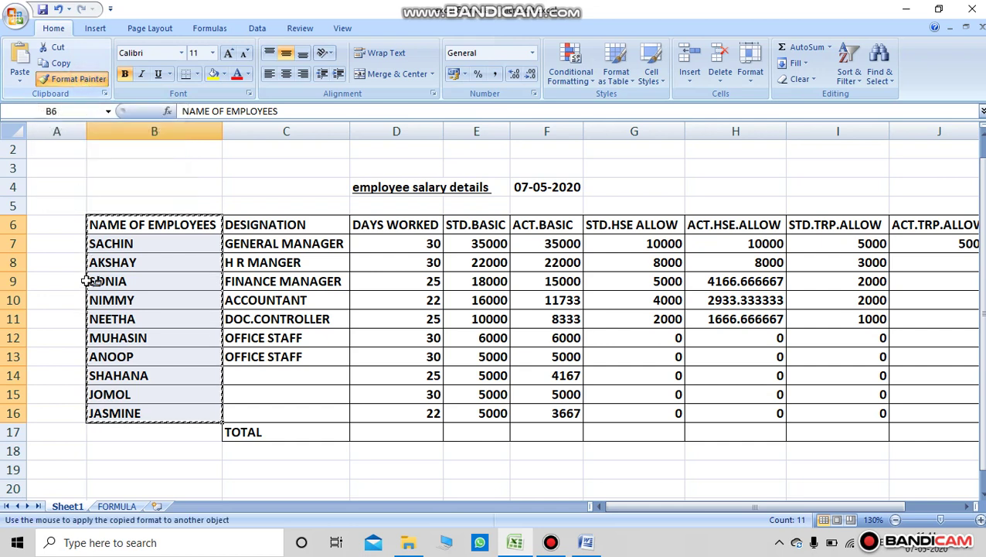
pyautogui.click(53, 219)
pyautogui.moveTo(53, 220); pyautogui.dragTo(55, 410)
pyautogui.click(198, 371)
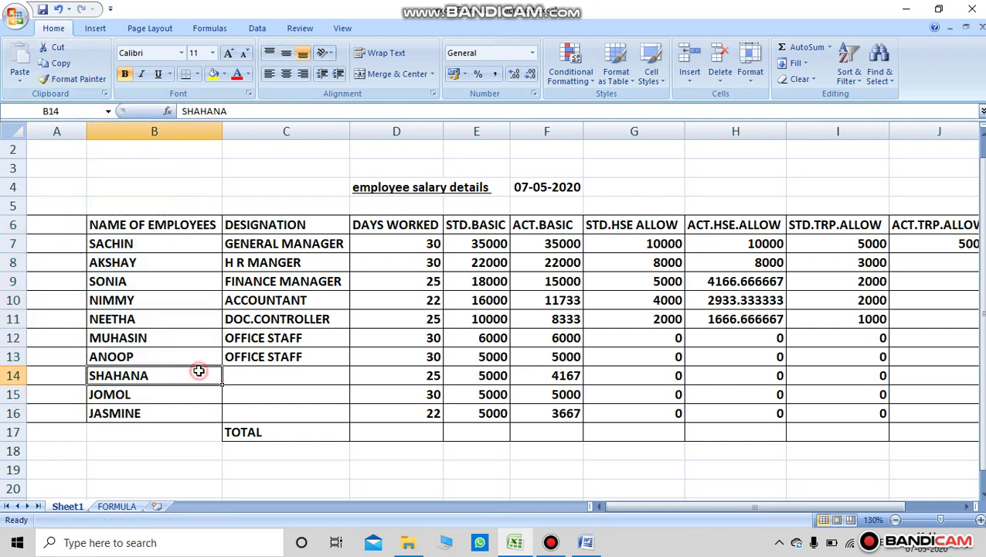
pyautogui.click(55, 223)
# Enter the heading S.NO in cell A6.
pyautogui.write('s.n')
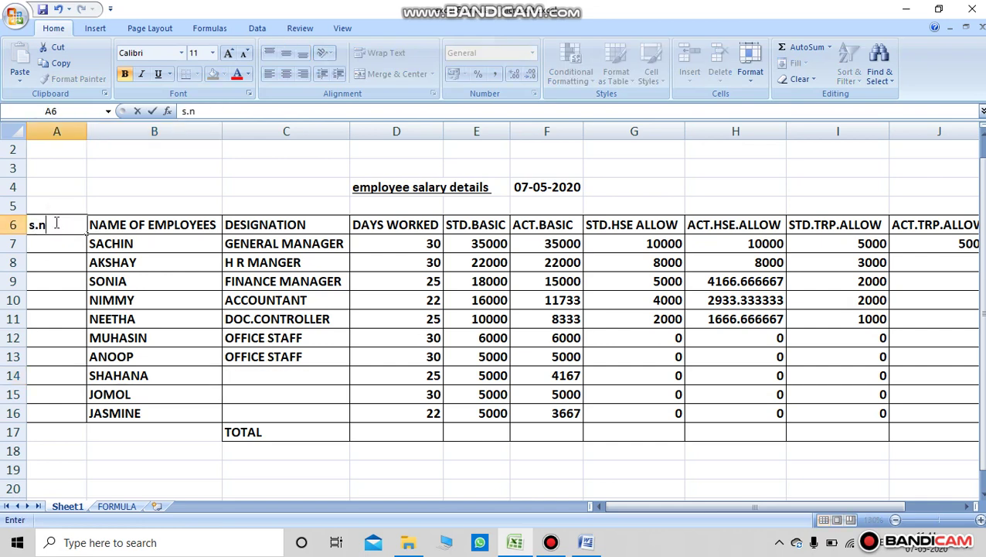
pyautogui.press('BackSpace')
pyautogui.press('BackSpace')
pyautogui.press('BackSpace')
pyautogui.write('NO')
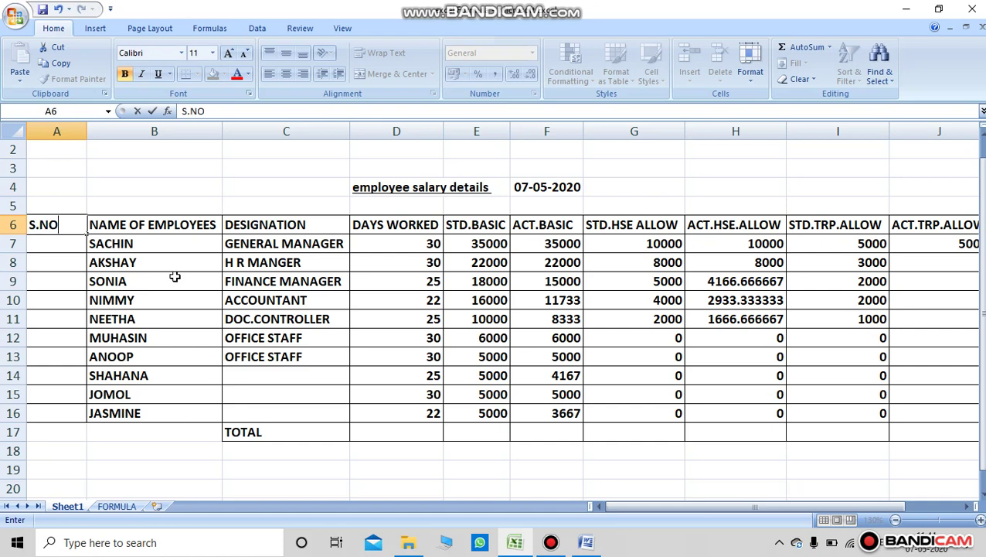
pyautogui.click(175, 276)
# Enter serial number 2 in A8 and centre the S.NO cells A7 to A16.
pyautogui.click(78, 243)
pyautogui.press('Down')
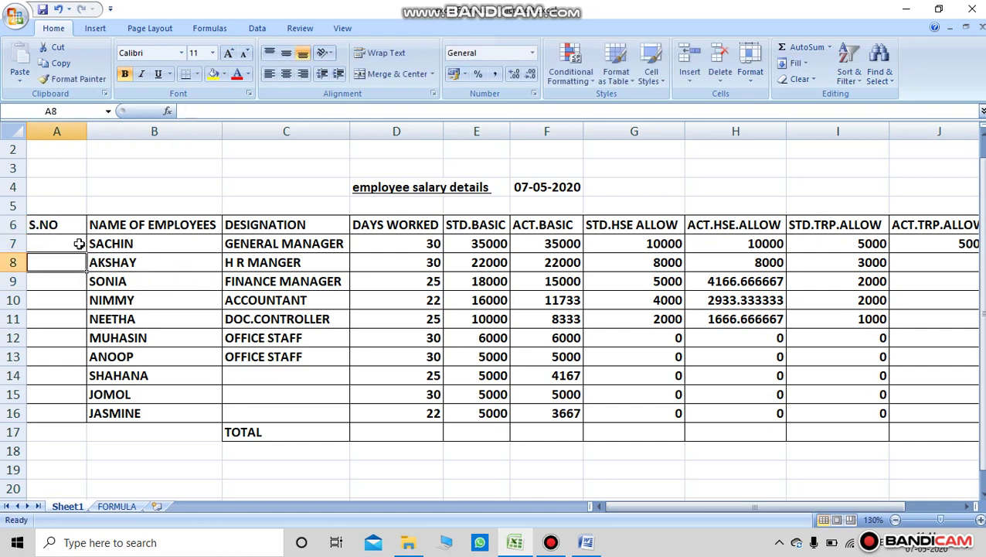
pyautogui.write('2')
pyautogui.press('Down')
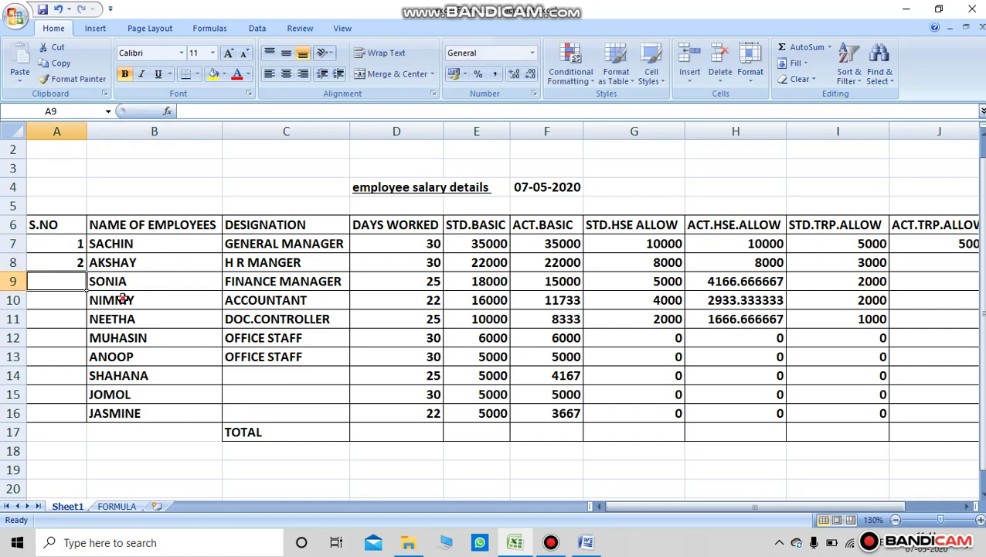
pyautogui.click(121, 298)
pyautogui.moveTo(69, 243); pyautogui.dragTo(68, 407)
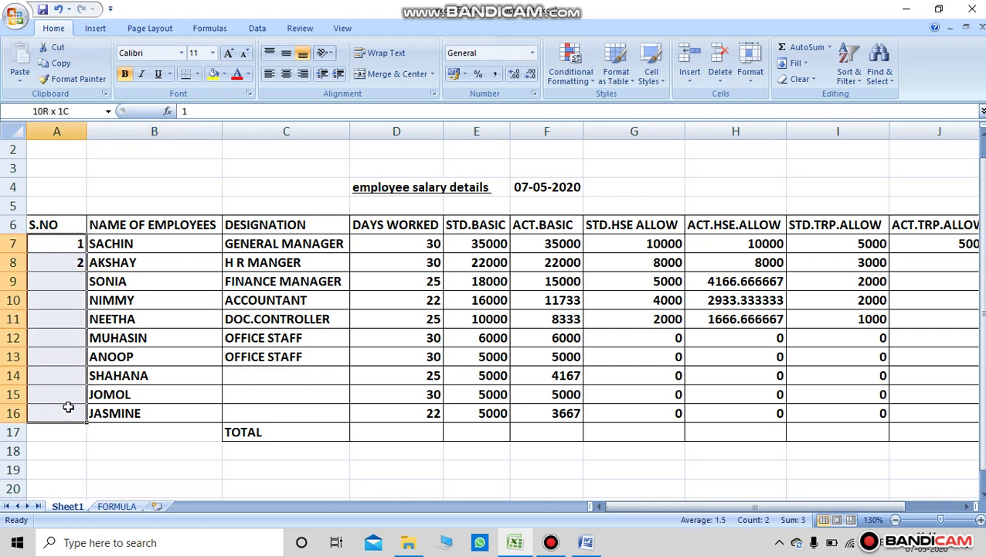
pyautogui.click(286, 73)
# Extend the 1, 2 serial numbers down the column through 10 in row 16.
pyautogui.click(147, 337)
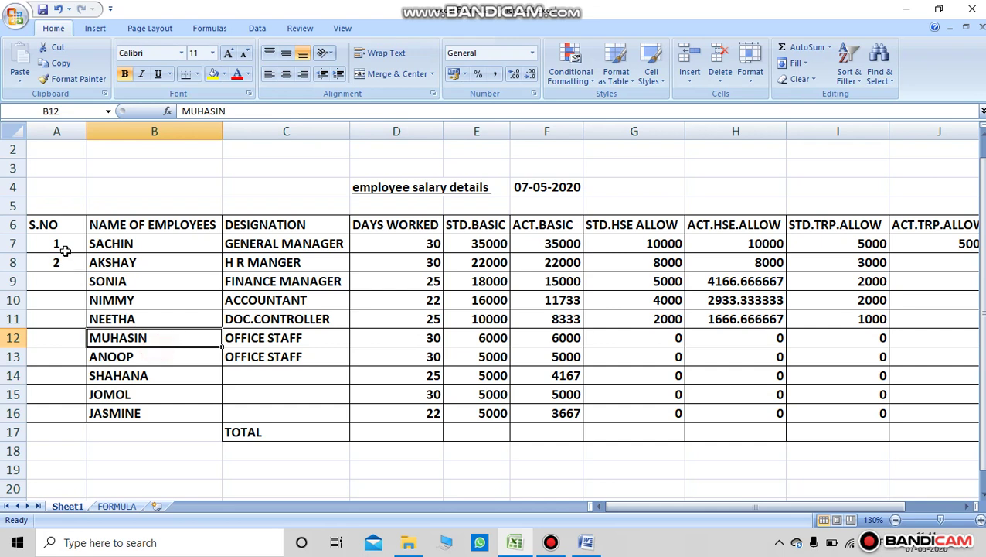
pyautogui.moveTo(66, 246); pyautogui.dragTo(64, 262)
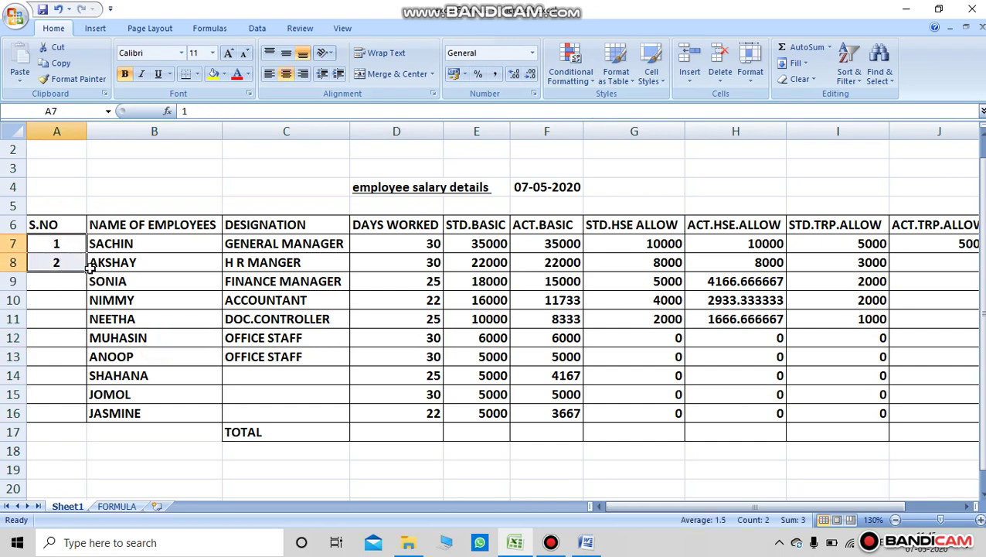
pyautogui.doubleClick(87, 269)
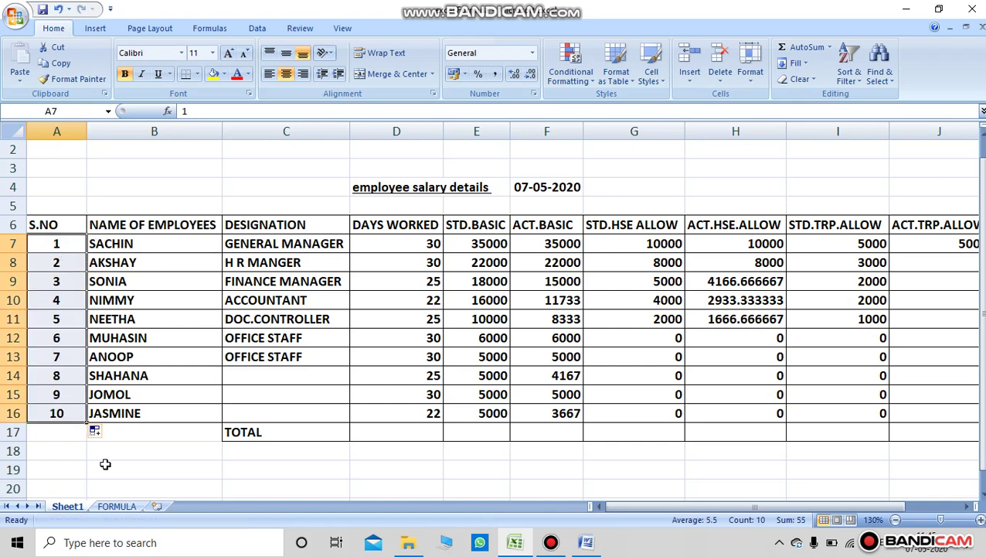
pyautogui.click(513, 461)
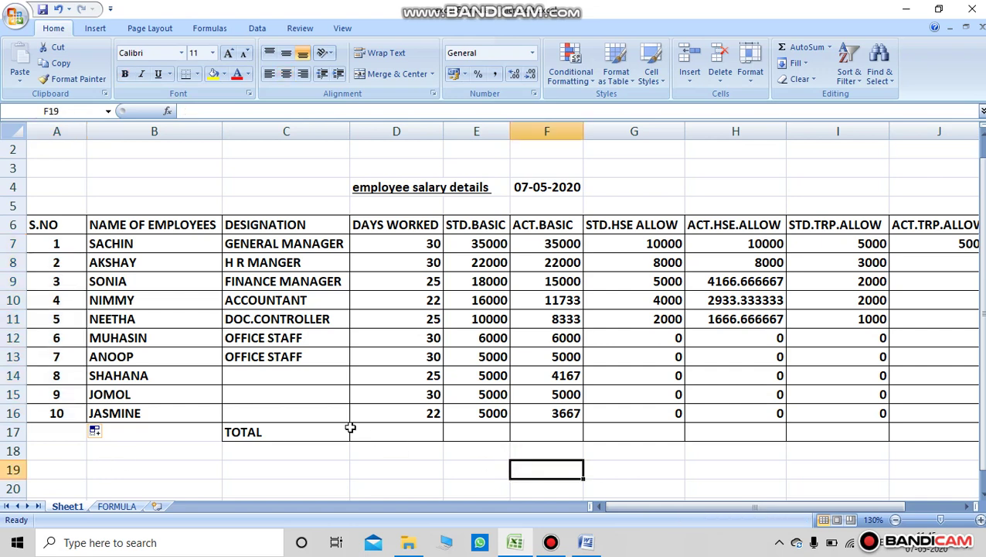
# Copy the OFFICE STAFF designation from C13 into C14 to C16.
pyautogui.click(284, 357)
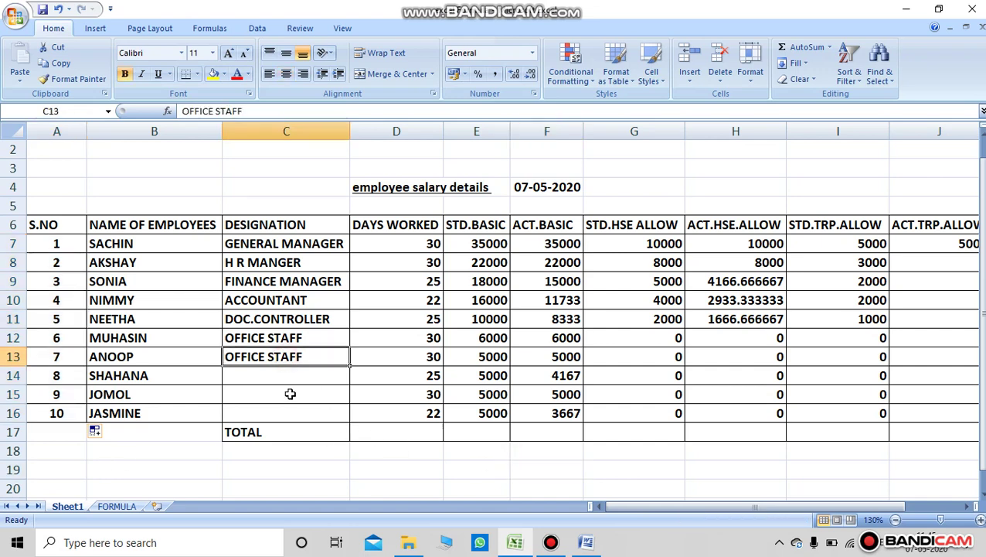
pyautogui.moveTo(279, 375); pyautogui.dragTo(275, 415)
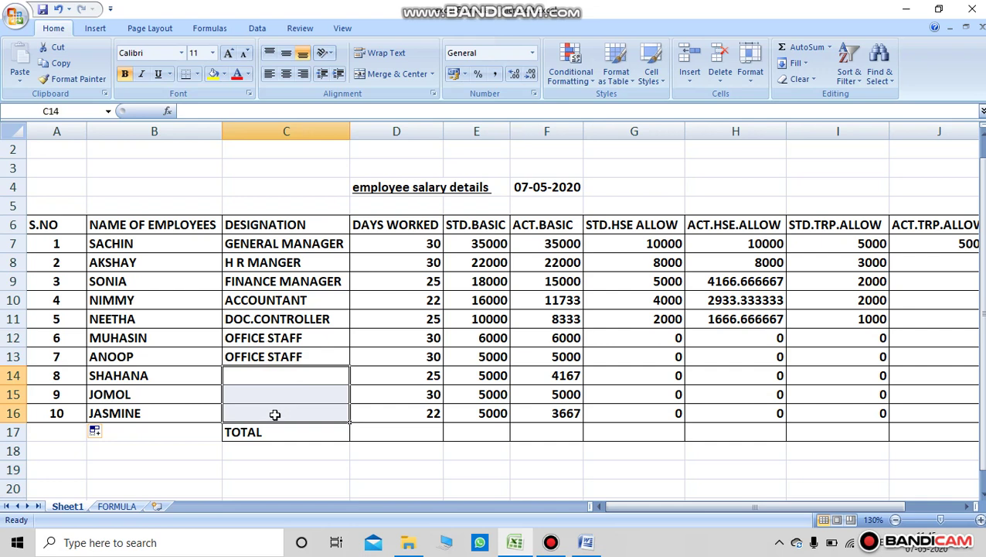
pyautogui.click(284, 357)
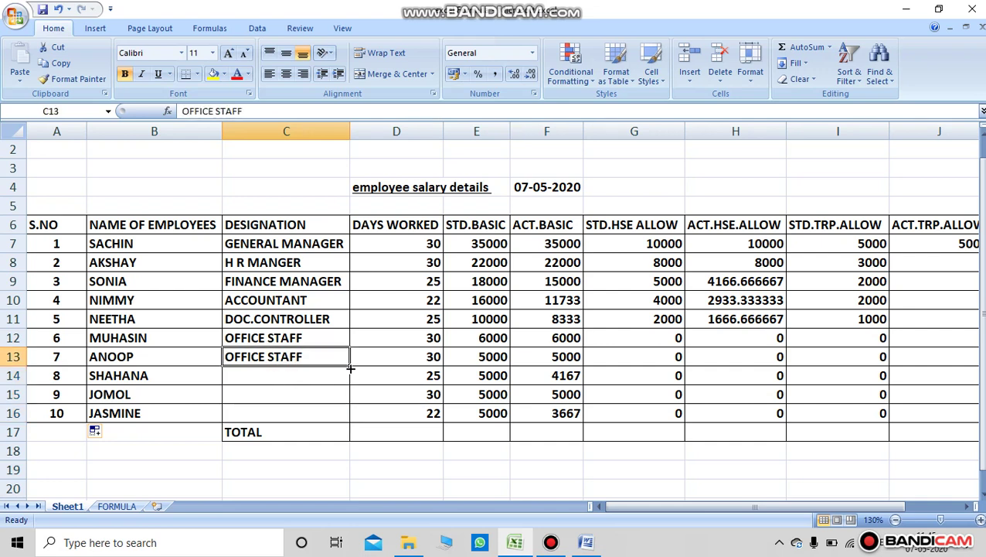
pyautogui.hotkey('ctrl', 'c')
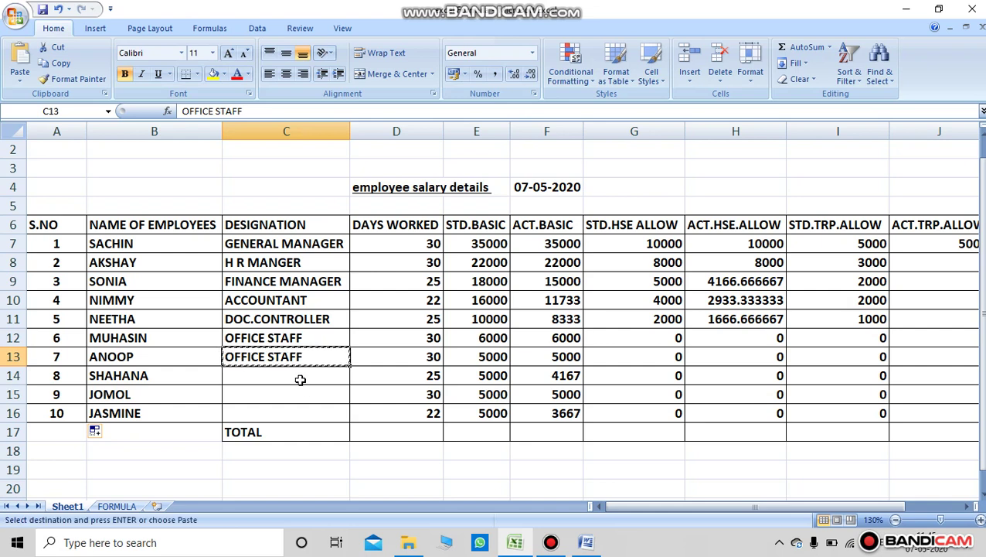
pyautogui.moveTo(306, 380); pyautogui.dragTo(299, 406)
pyautogui.hotkey('ctrl', 'v')
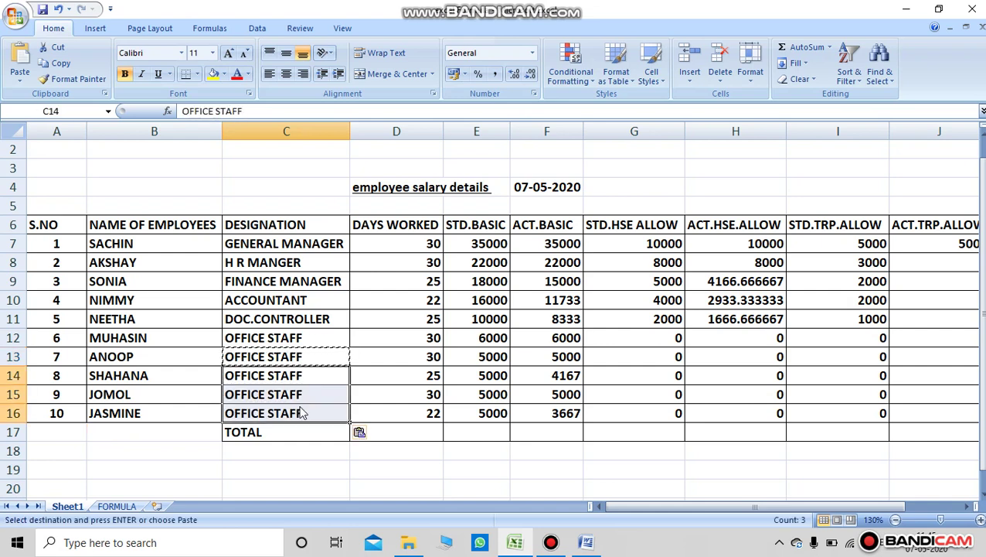
pyautogui.press('Escape')
pyautogui.click(384, 464)
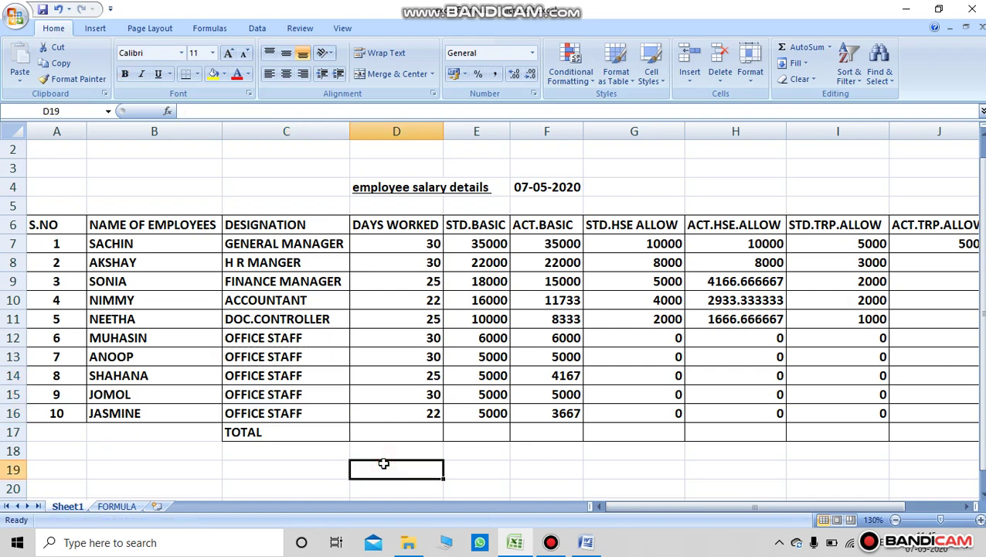
# Scroll across to the ACT.TRP.ALLOW column and select the =I7/30*D7 formula in J7.
pyautogui.click(283, 357)
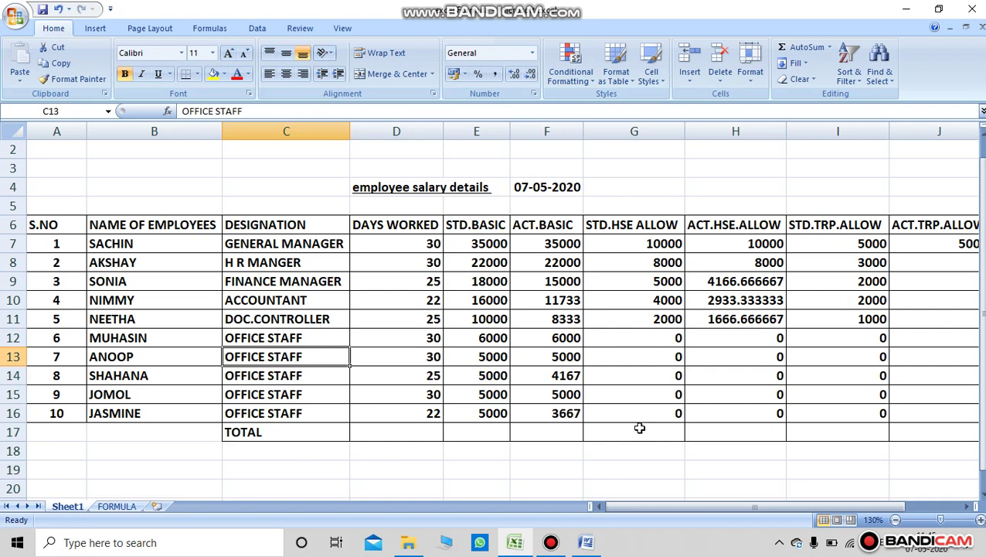
pyautogui.moveTo(621, 507); pyautogui.dragTo(658, 507)
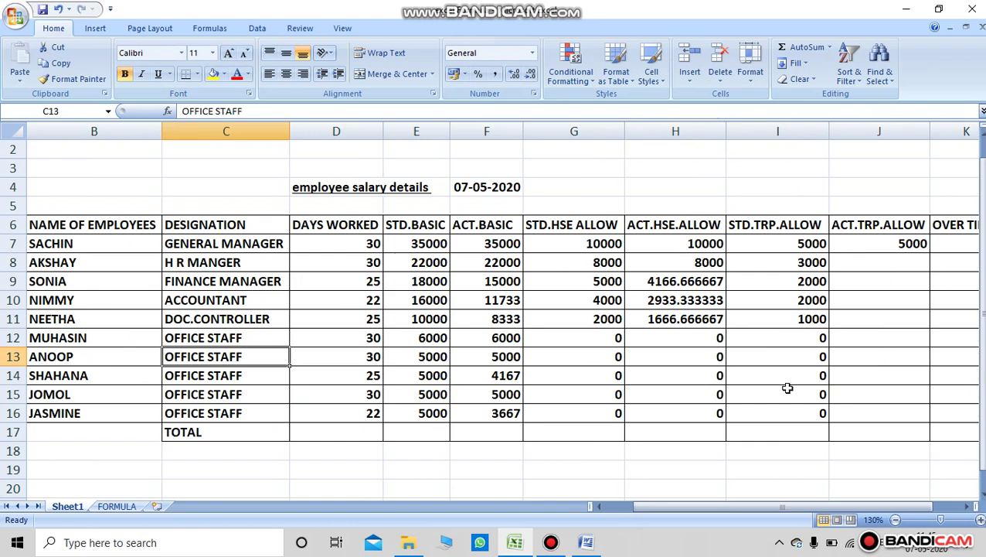
pyautogui.click(910, 241)
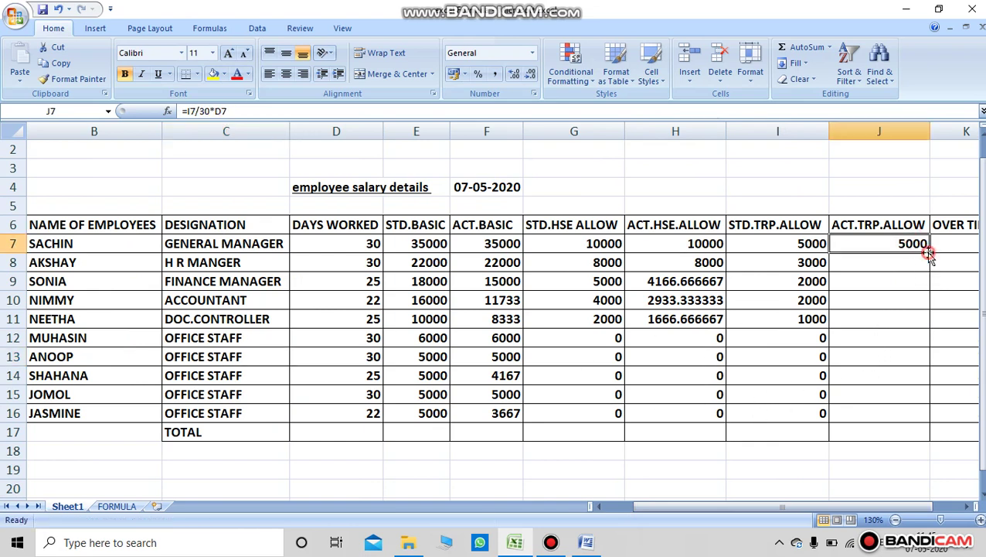
# Copy the J7 formula =I7/30*D7 down to J16 for every employee.
pyautogui.doubleClick(929, 252)
pyautogui.moveTo(796, 506); pyautogui.dragTo(824, 506)
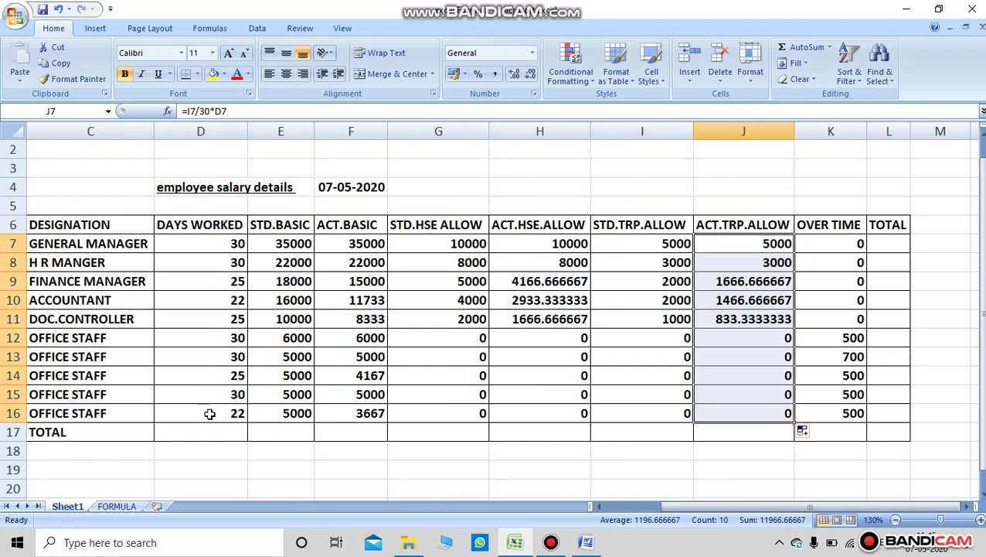
pyautogui.moveTo(275, 238); pyautogui.dragTo(875, 414)
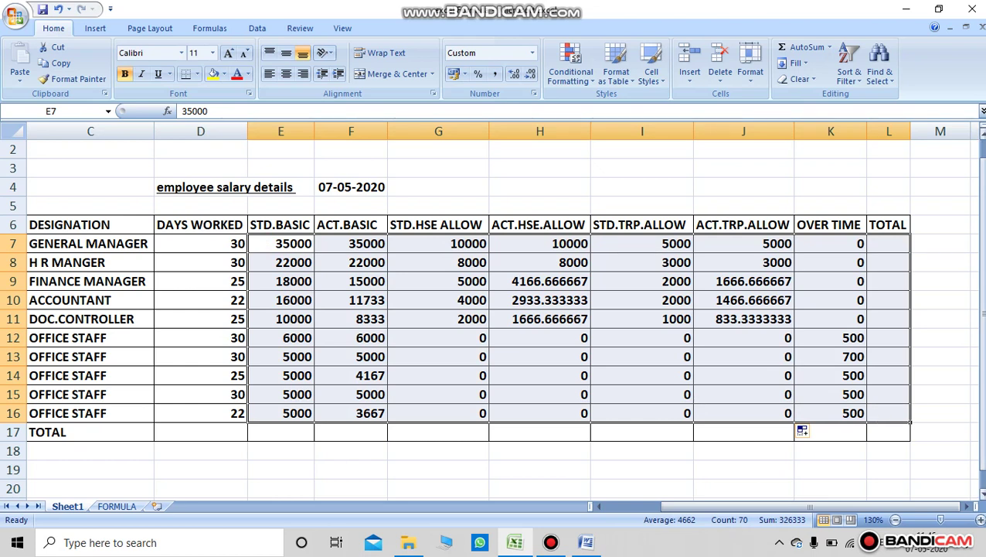
# Apply Number format (two decimals, thousands separators) to the amounts E7 through L17.
pyautogui.click(940, 260)
pyautogui.moveTo(300, 244); pyautogui.dragTo(882, 438)
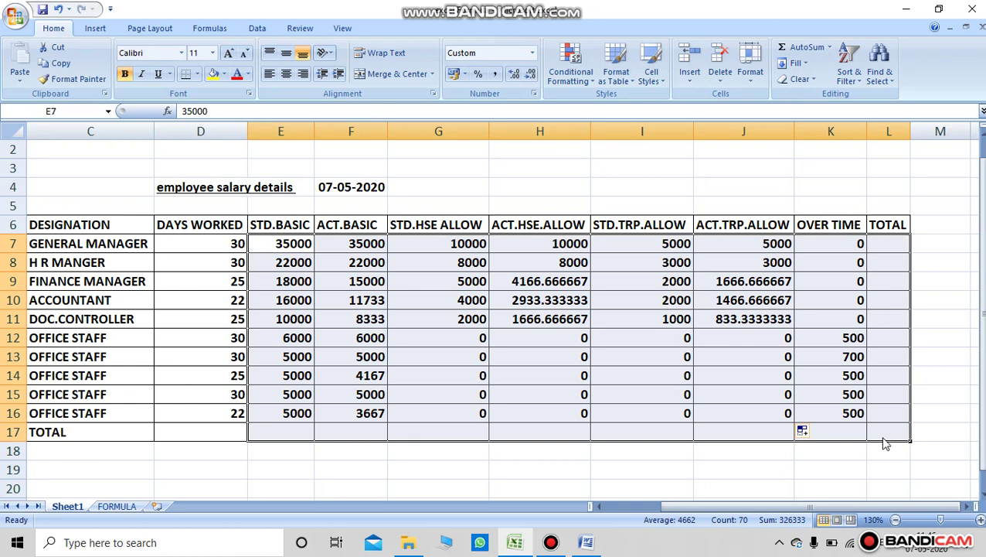
pyautogui.hotkey('ctrl', 'shift', '1')
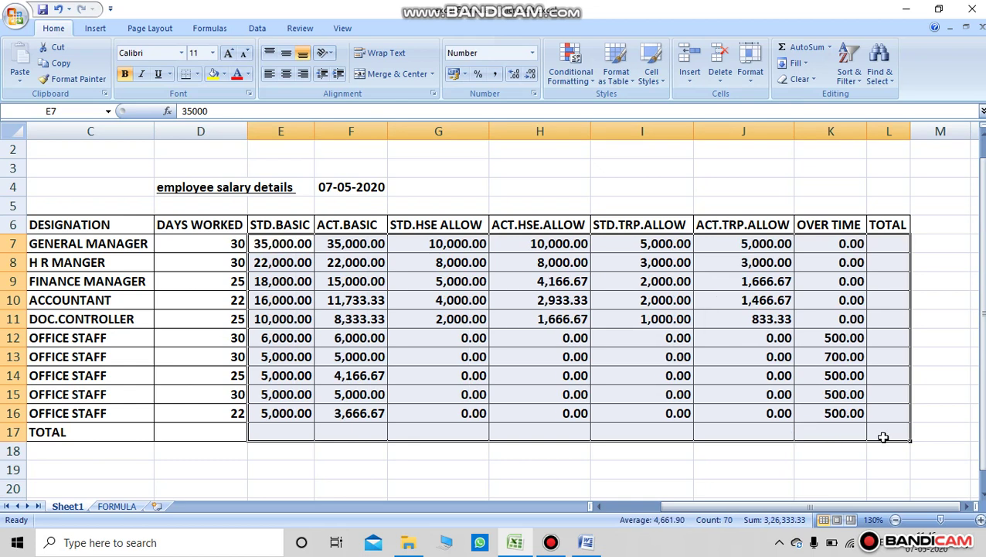
pyautogui.click(533, 463)
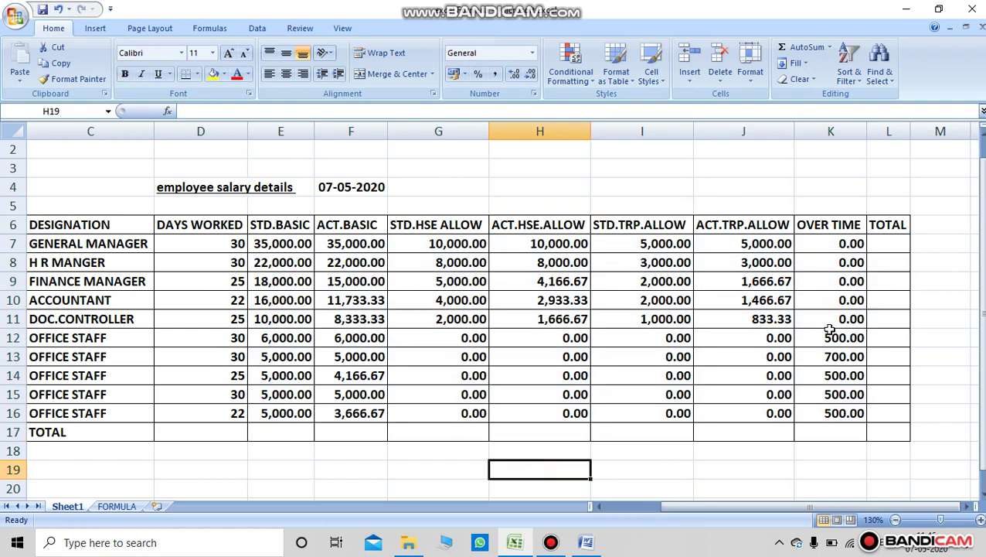
# Fill row 15 (NUMBER FORMAT) yellow on the FORMULA sheet, then go back to Sheet1.
pyautogui.click(118, 507)
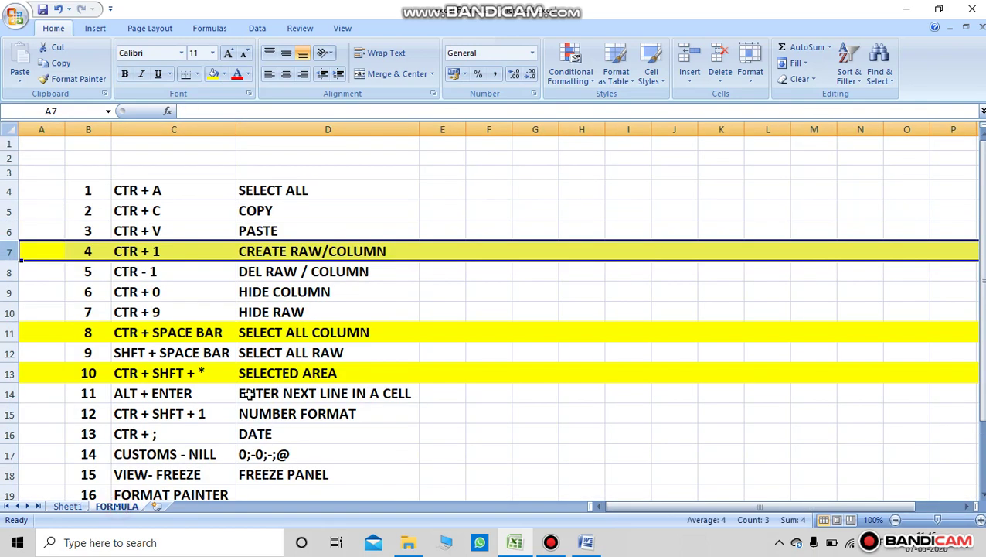
pyautogui.scroll(-2, 245, 392)
pyautogui.click(13, 310)
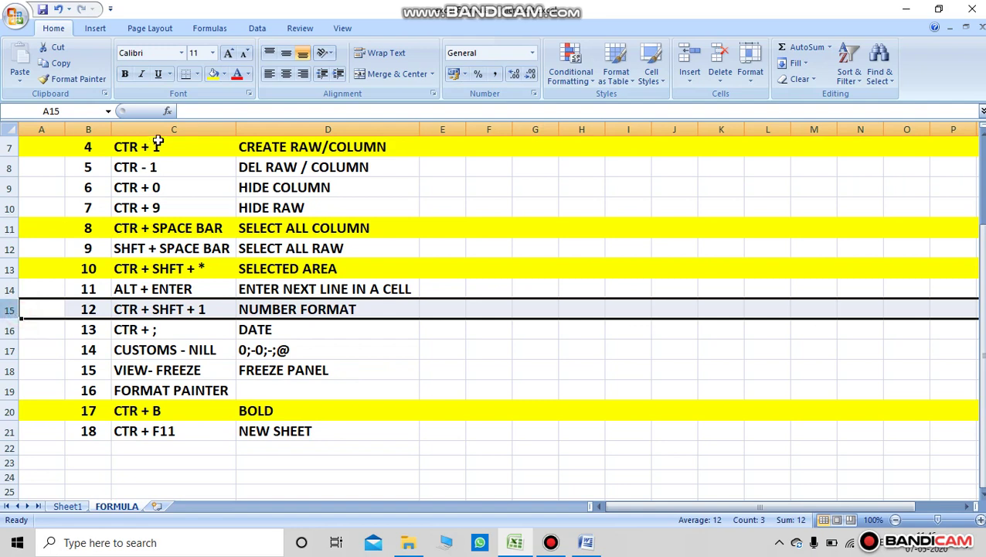
pyautogui.click(212, 74)
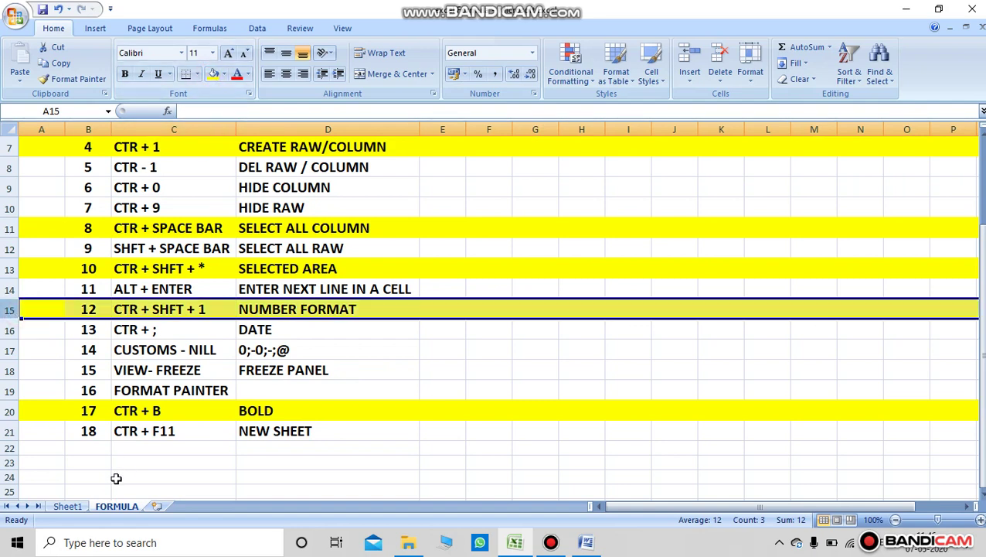
pyautogui.click(68, 505)
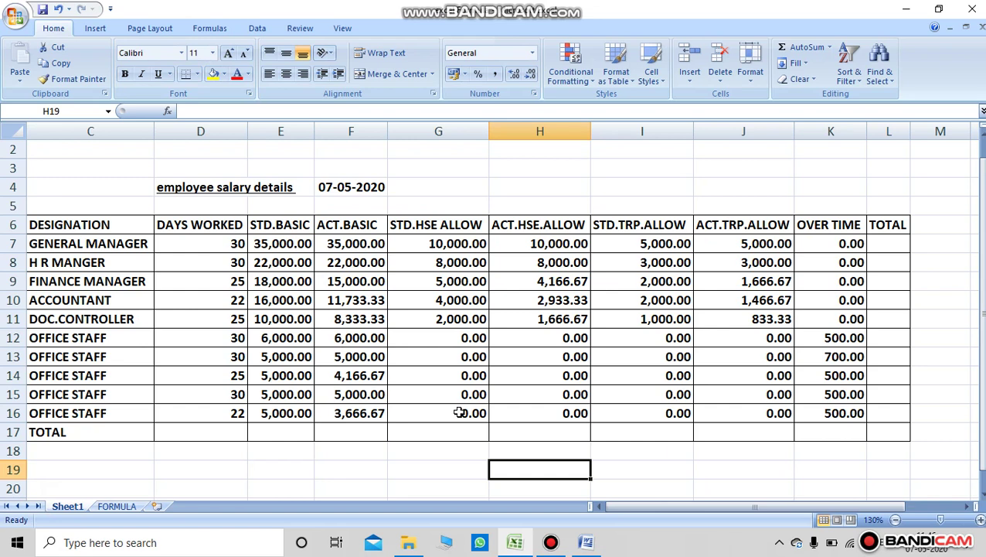
# Try AutoSum on the amount columns, widen columns E and F, then clear the row 17 totals.
pyautogui.click(284, 428)
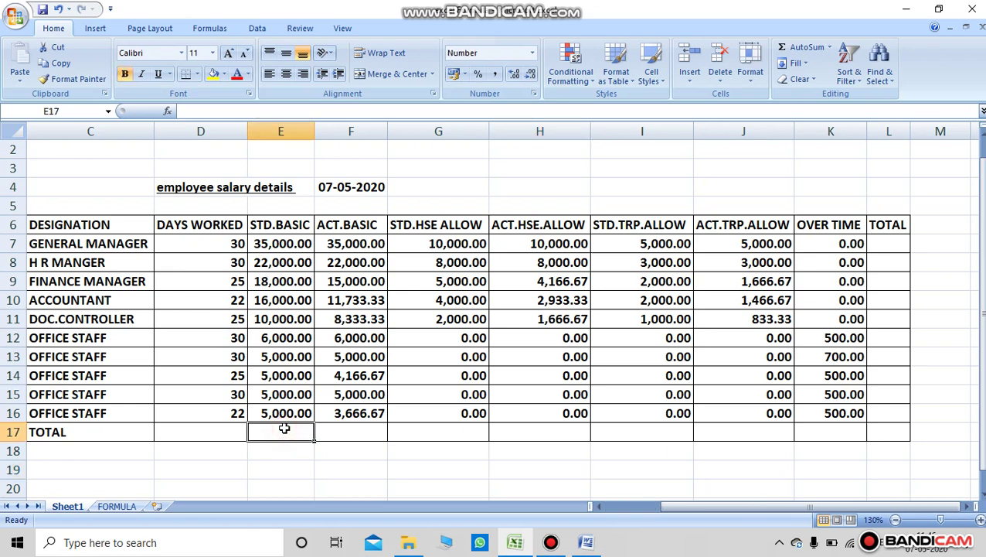
pyautogui.moveTo(263, 246); pyautogui.dragTo(810, 411)
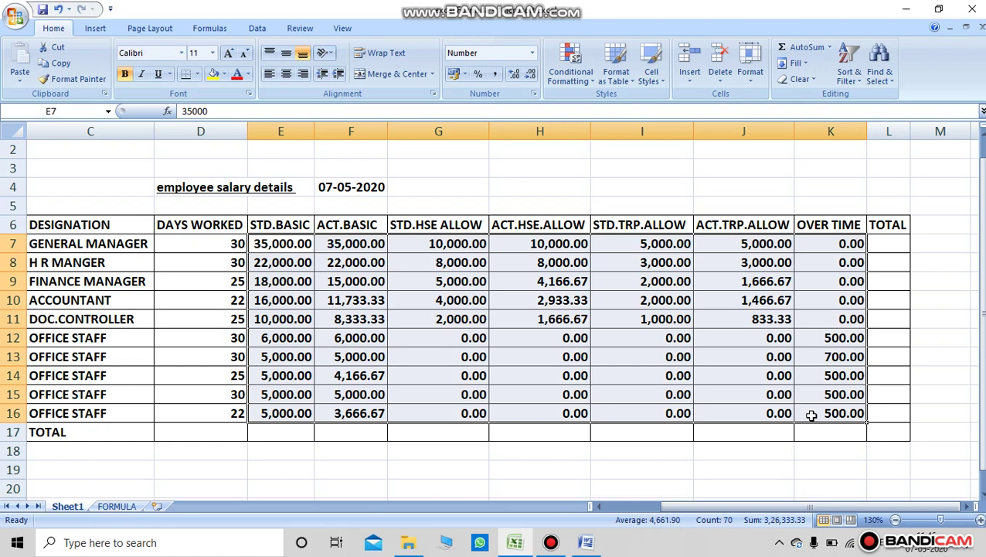
pyautogui.click(799, 48)
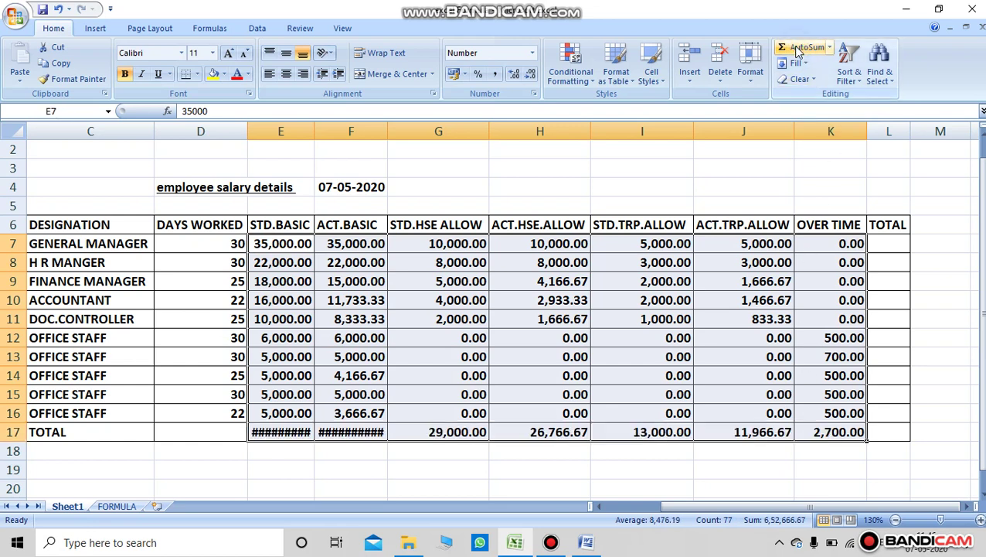
pyautogui.doubleClick(315, 136)
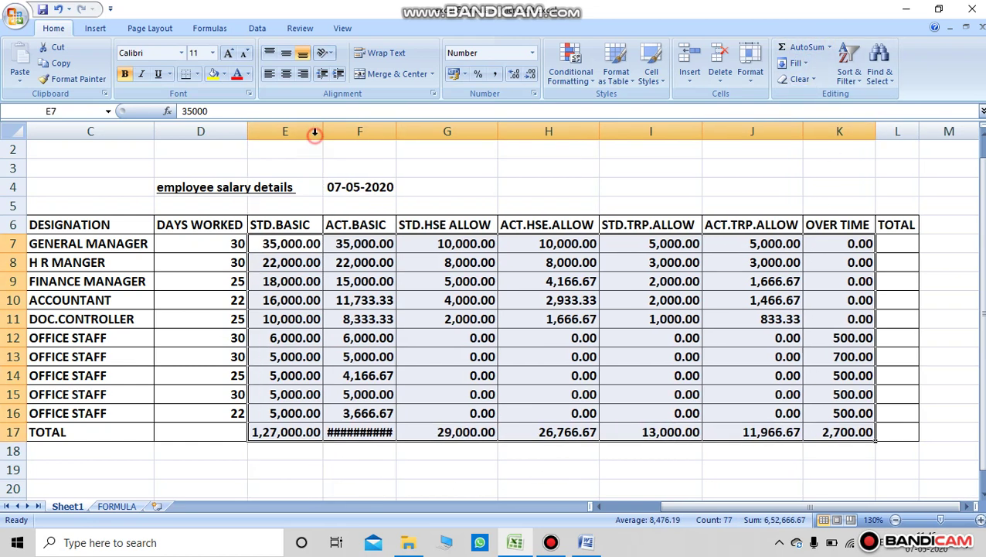
pyautogui.doubleClick(397, 136)
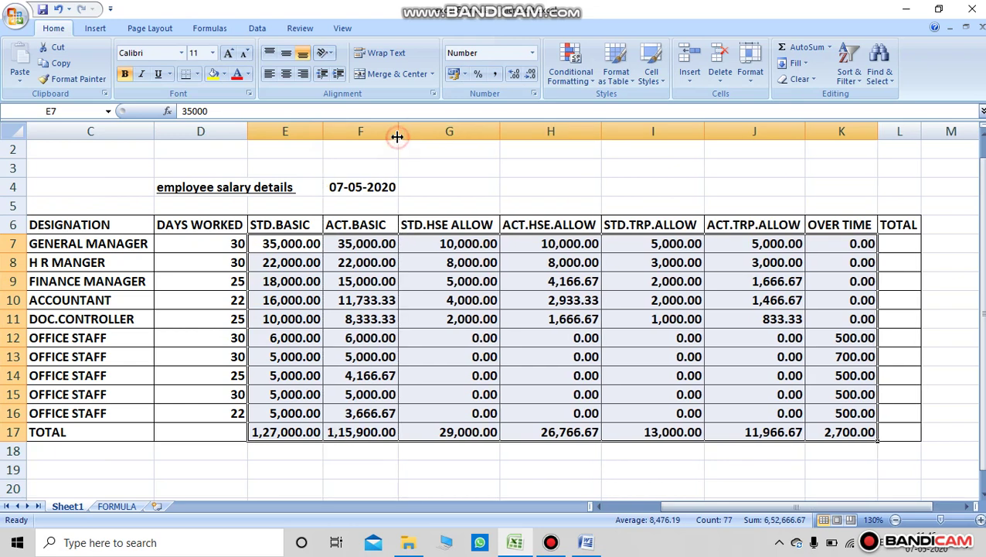
pyautogui.click(529, 487)
pyautogui.moveTo(280, 433); pyautogui.dragTo(856, 434)
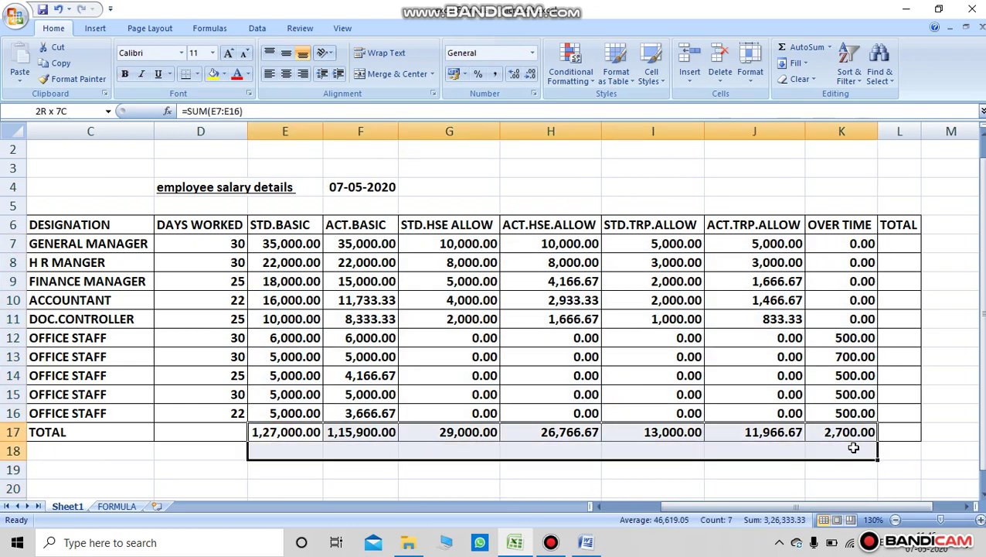
pyautogui.press('Delete')
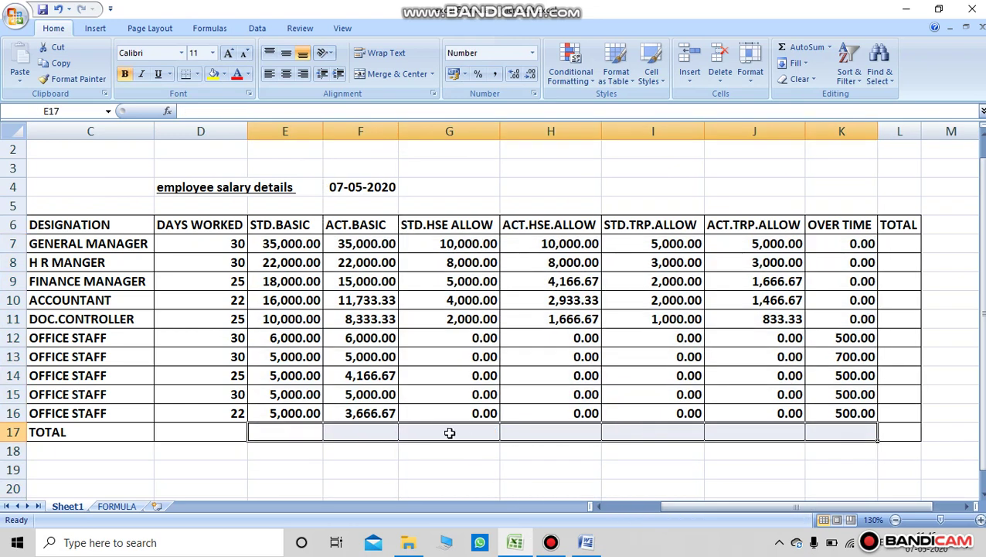
# Enter =SUM(E7:E16) in E17 and copy it across row 17 to column L.
pyautogui.click(311, 430)
pyautogui.write('=S')
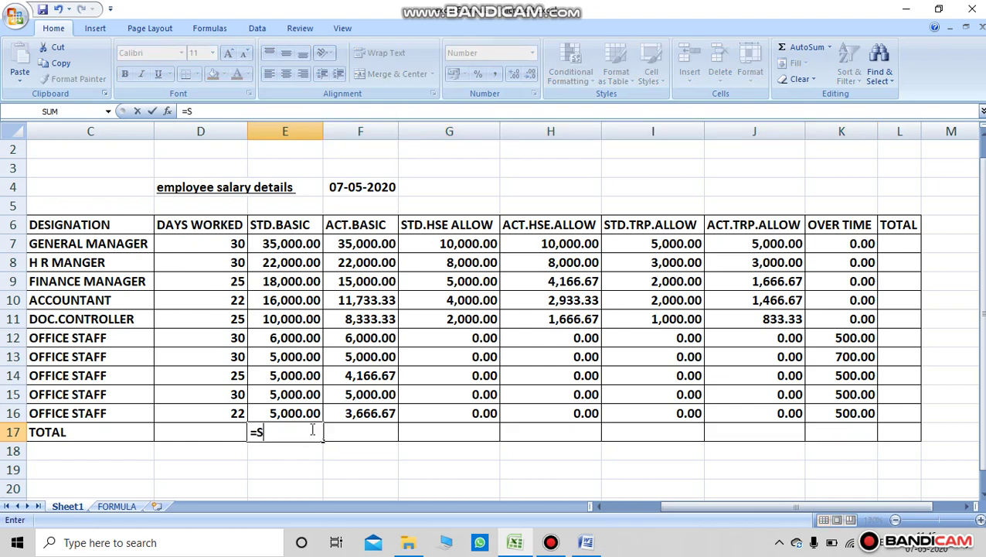
pyautogui.write('UM(')
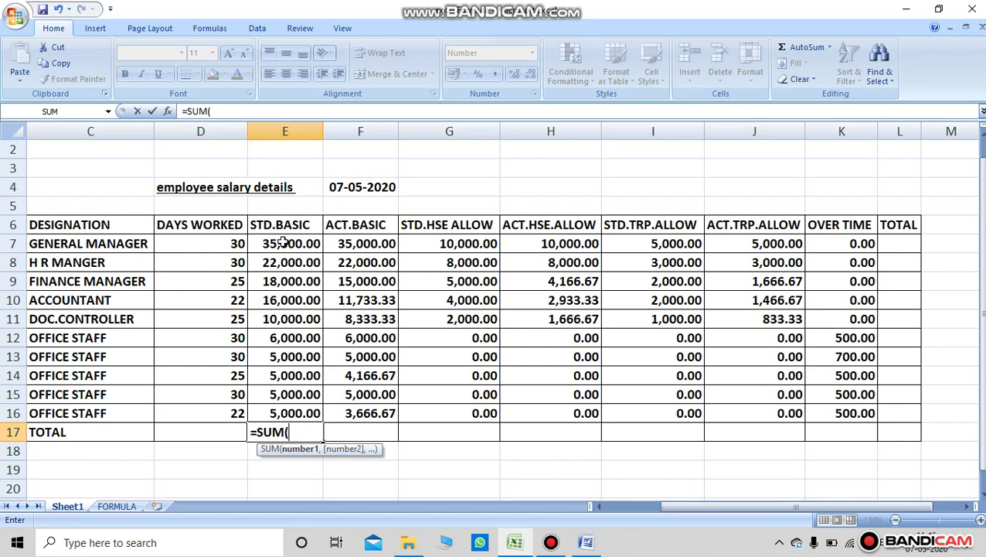
pyautogui.moveTo(284, 242); pyautogui.dragTo(281, 413)
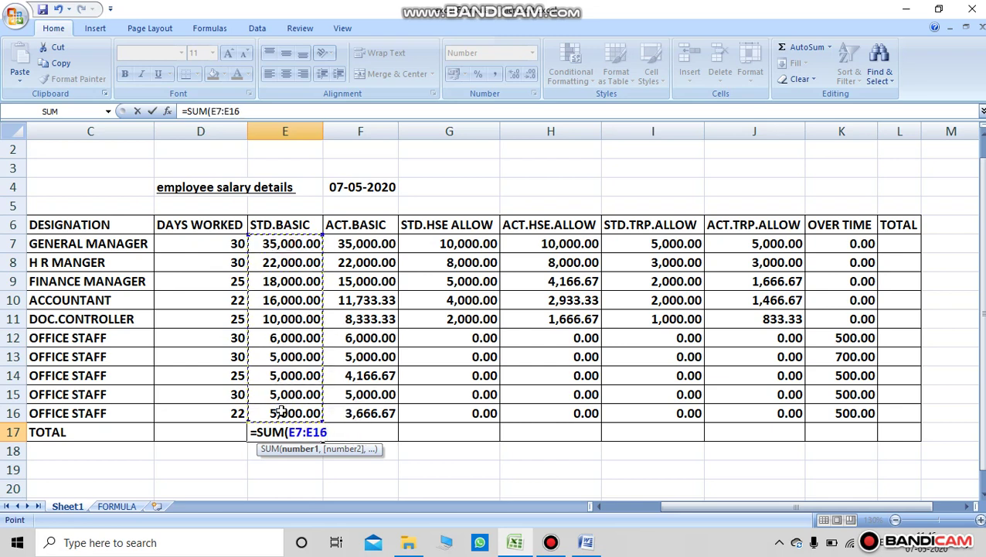
pyautogui.write(')')
pyautogui.press('Return')
pyautogui.click(293, 431)
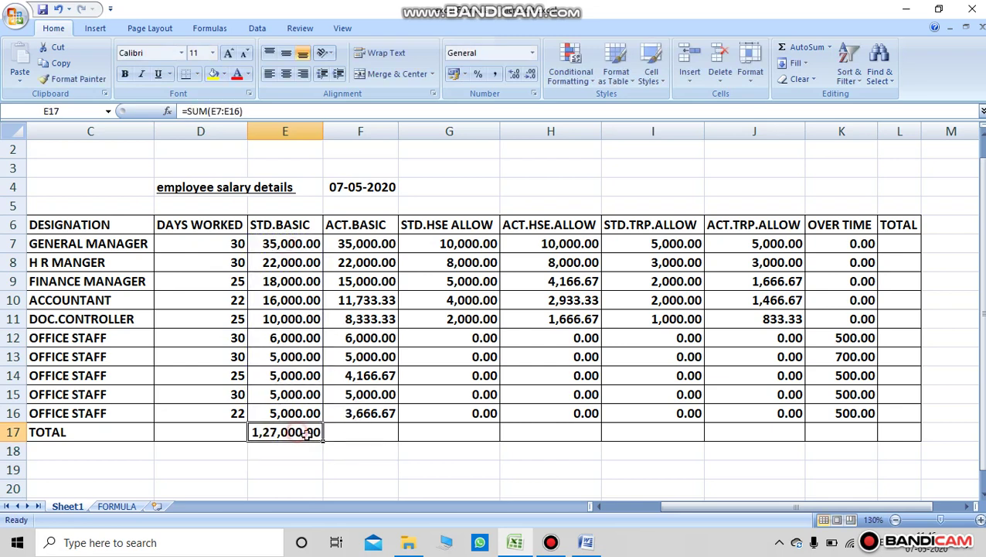
pyautogui.moveTo(321, 440); pyautogui.dragTo(907, 438)
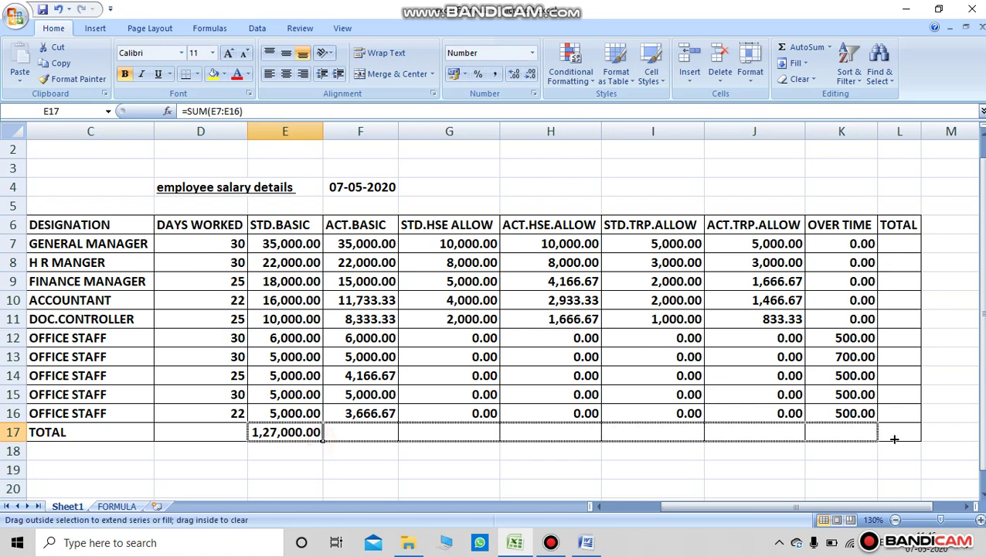
# Start an unwanted SUM of E7:K7 in L7, then cancel it.
pyautogui.click(910, 242)
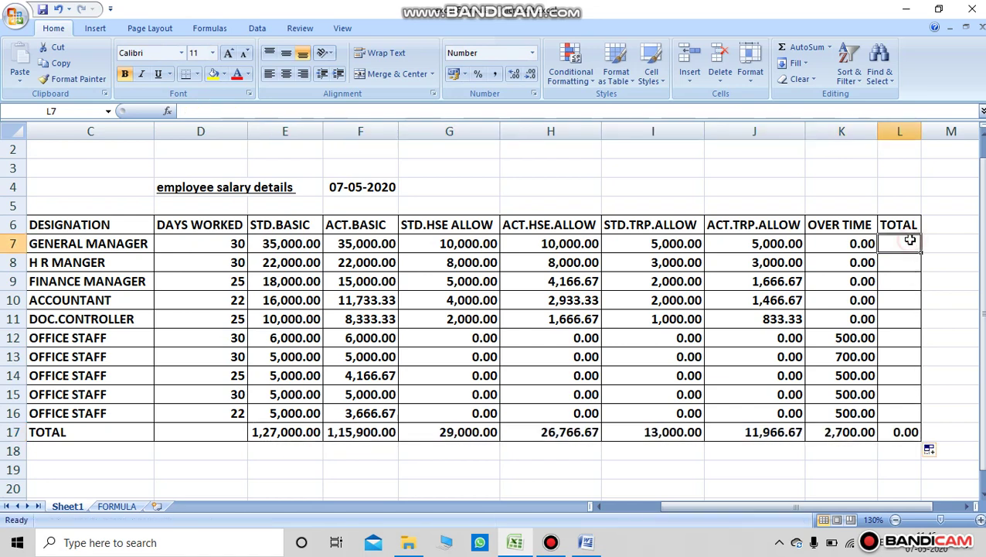
pyautogui.write('=SUM')
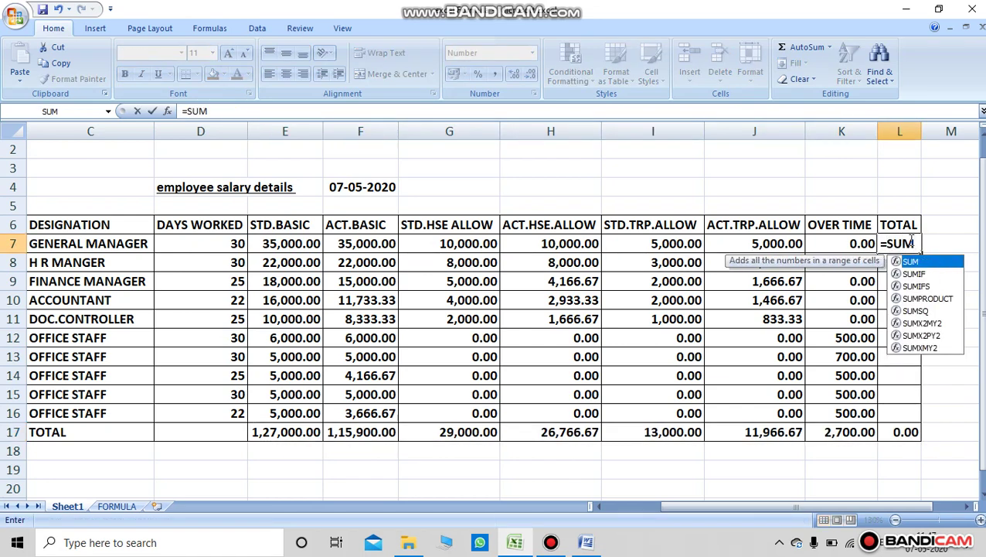
pyautogui.write('(')
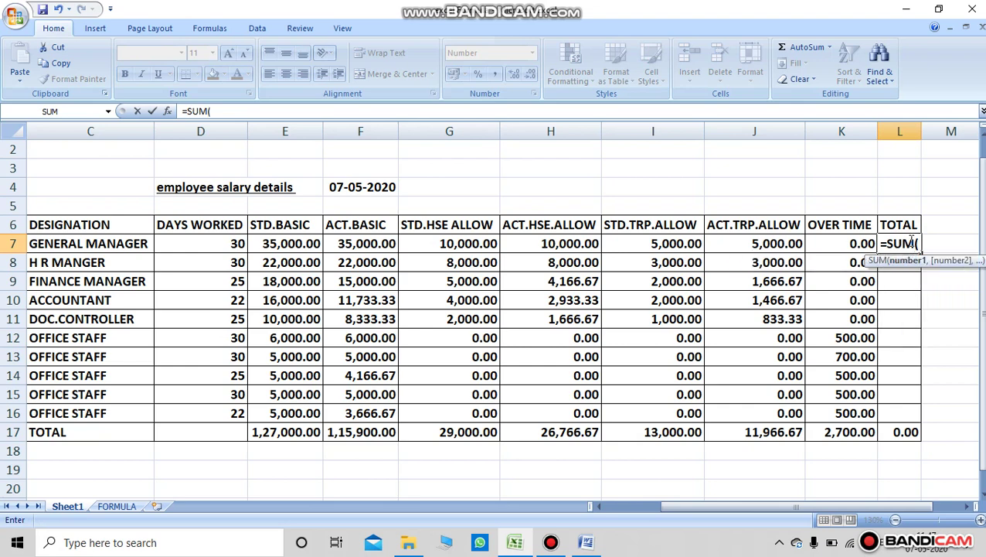
pyautogui.moveTo(285, 243); pyautogui.dragTo(756, 249)
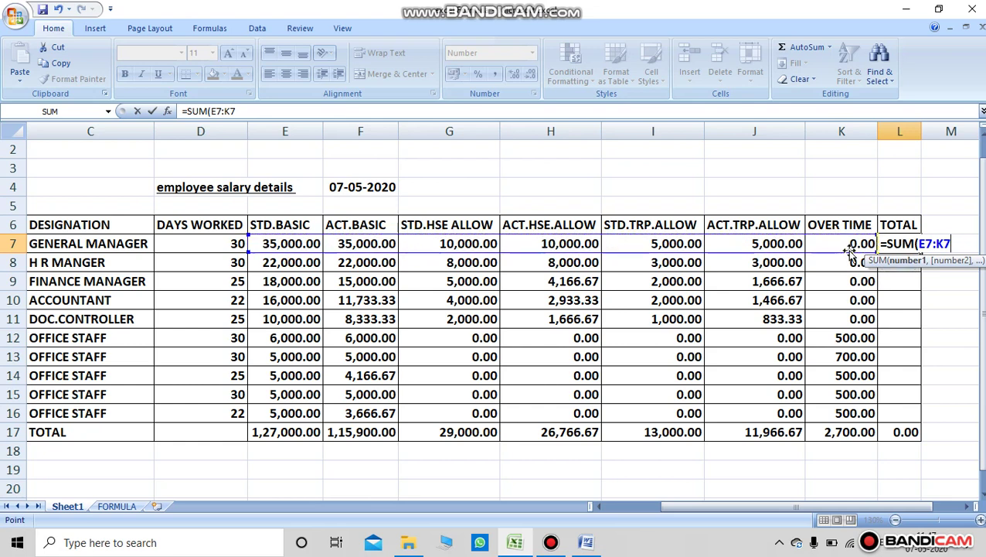
pyautogui.press('Escape')
pyautogui.click(443, 469)
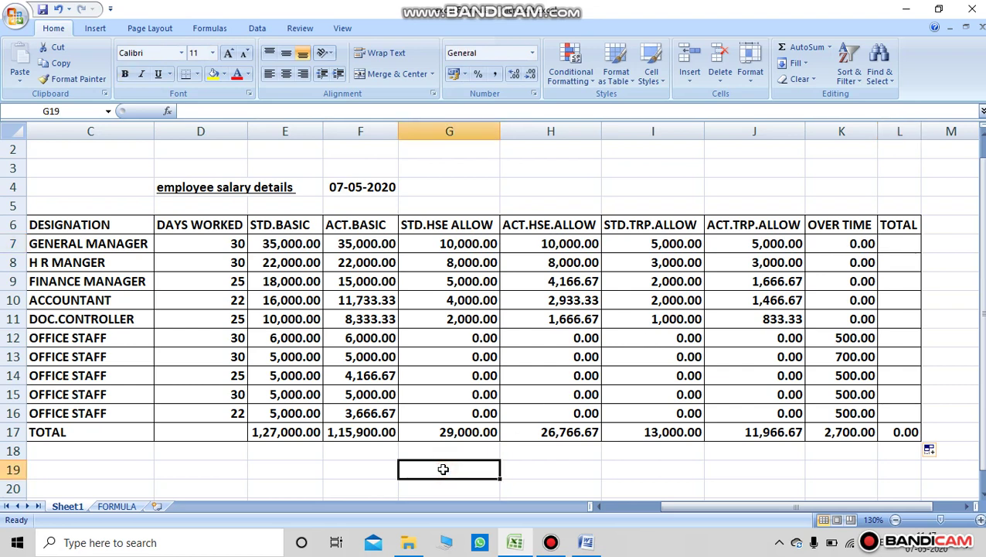
# Enter =SUM(F7,H7,J7,K7) in L7 for the General Manager's total.
pyautogui.click(909, 239)
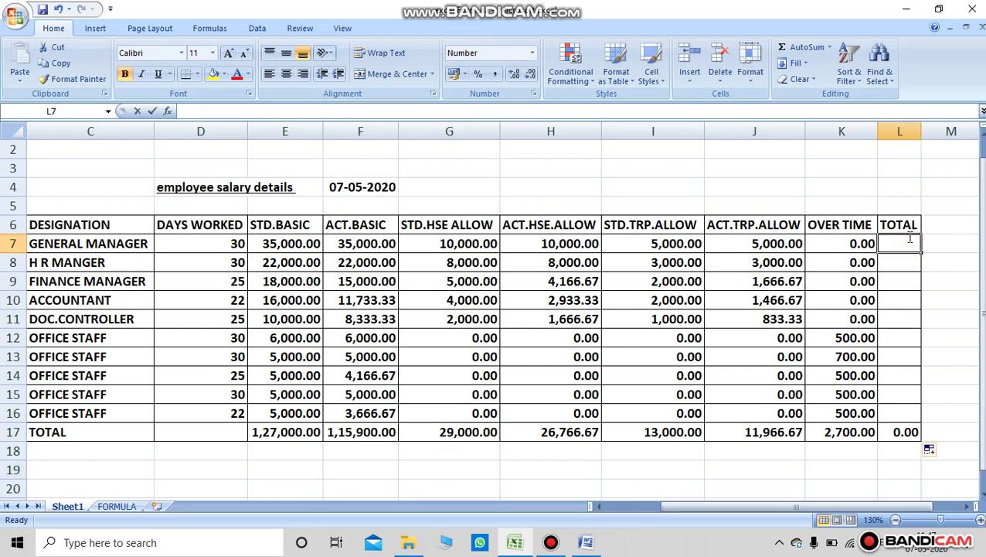
pyautogui.write('=SUM(')
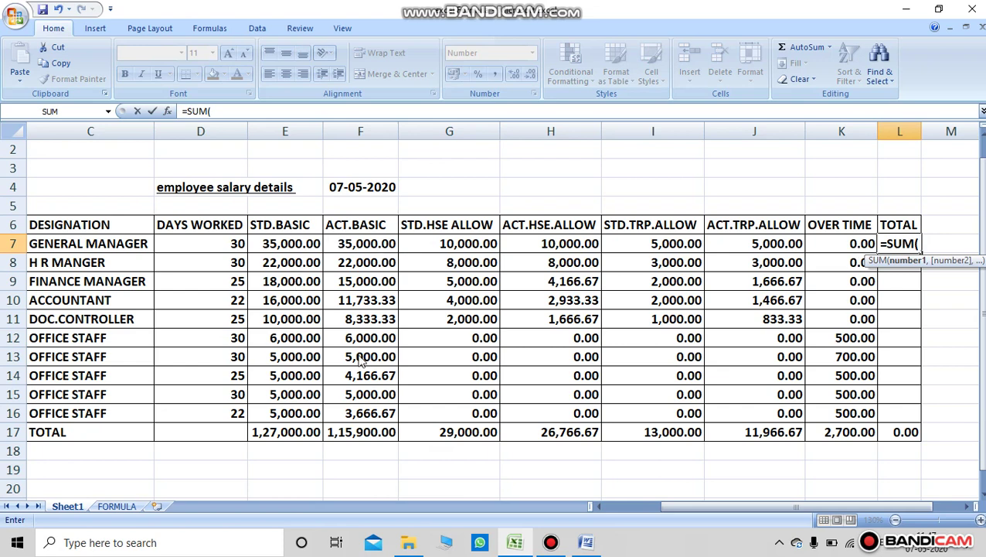
pyautogui.click(355, 243)
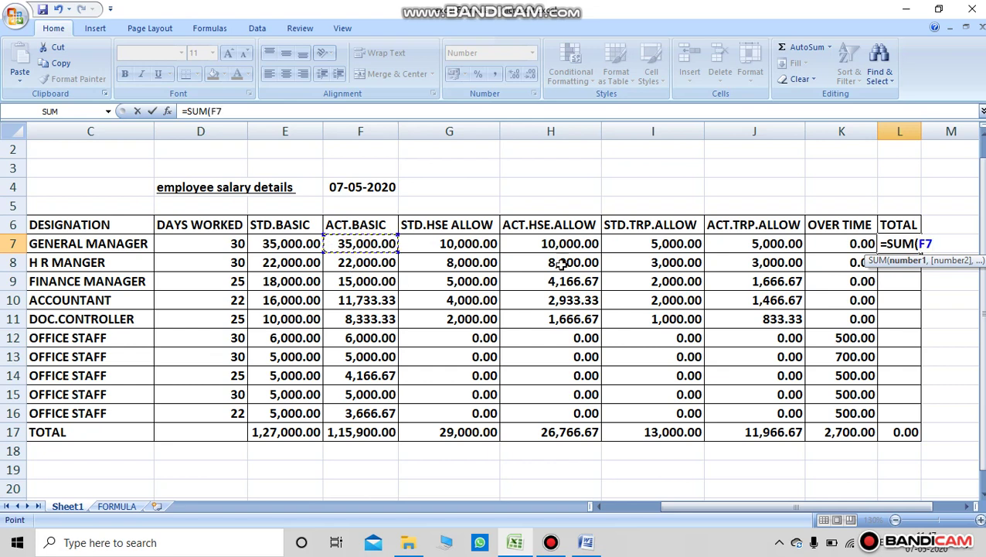
pyautogui.keyDown('ctrl'); pyautogui.click(551, 243); pyautogui.keyUp('ctrl')
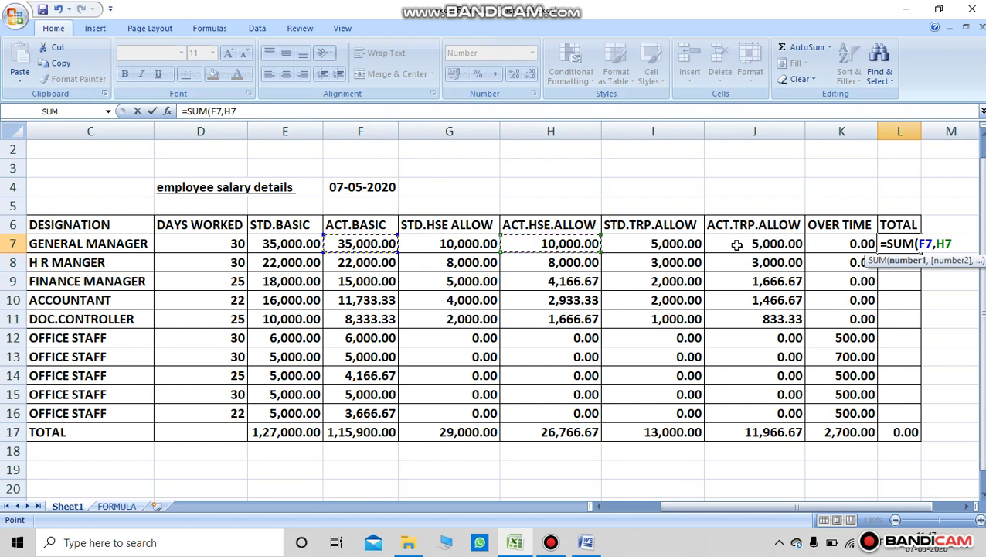
pyautogui.keyDown('ctrl'); pyautogui.click(737, 245); pyautogui.keyUp('ctrl')
pyautogui.keyDown('ctrl'); pyautogui.click(841, 244); pyautogui.keyUp('ctrl')
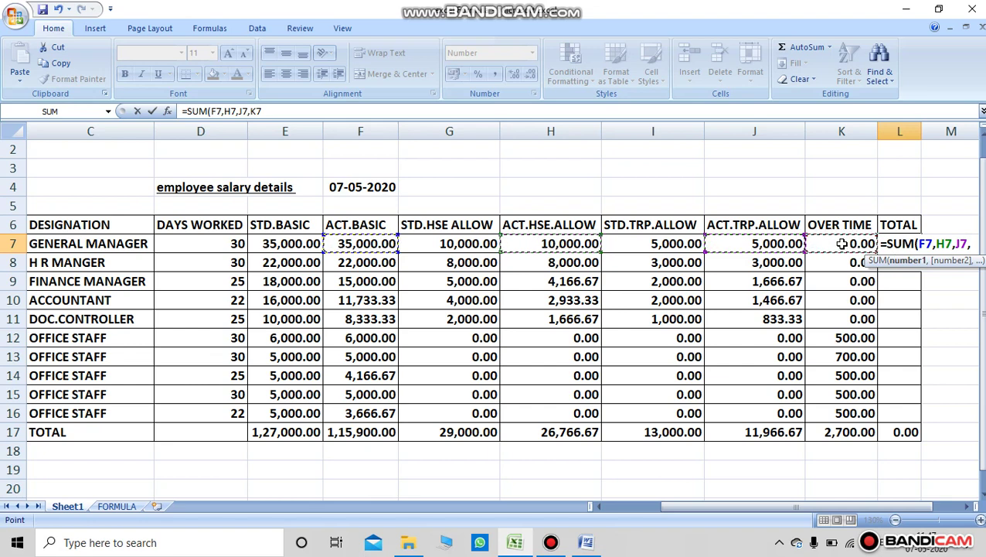
pyautogui.write(')')
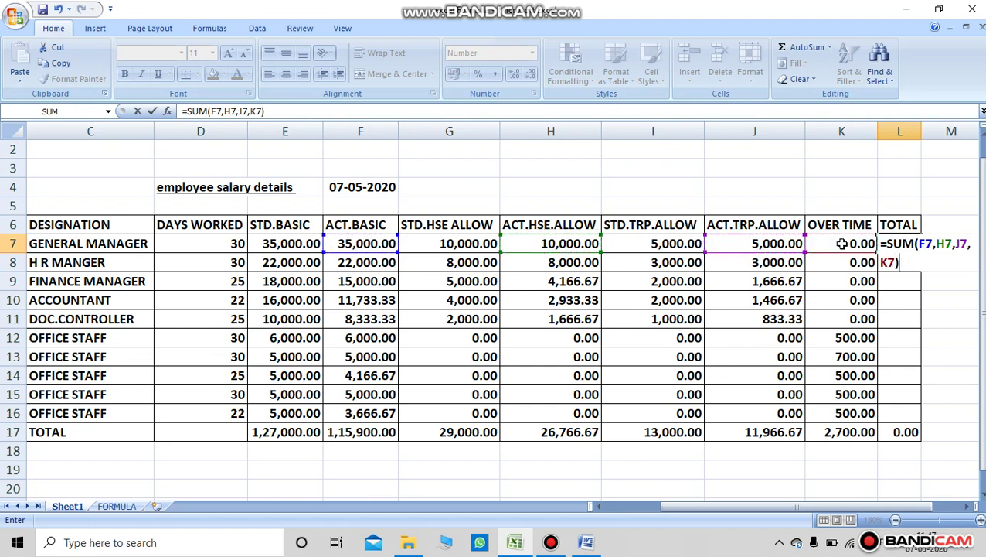
pyautogui.press('Return')
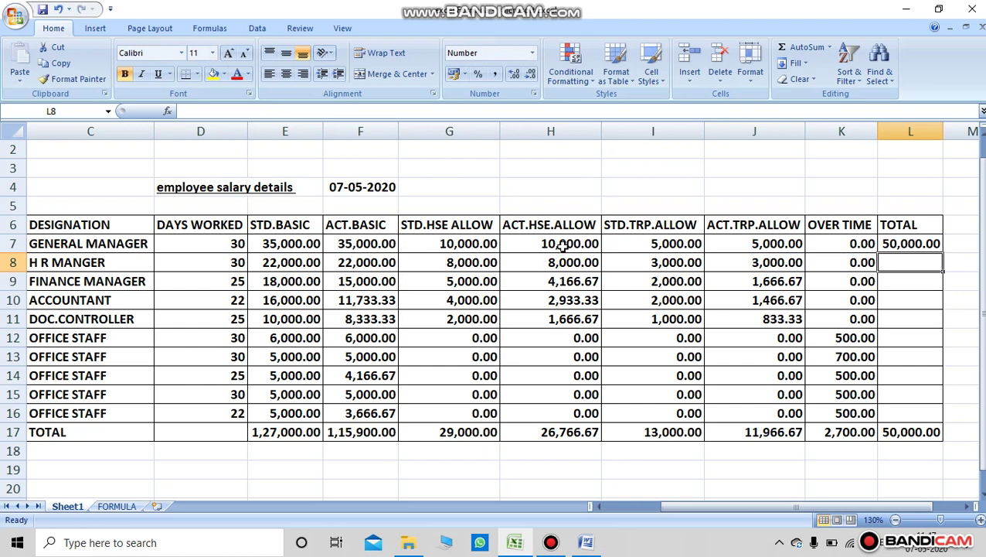
# Copy the L7 total formula down through L16, from H R MANGER to the last office staff.
pyautogui.click(888, 239)
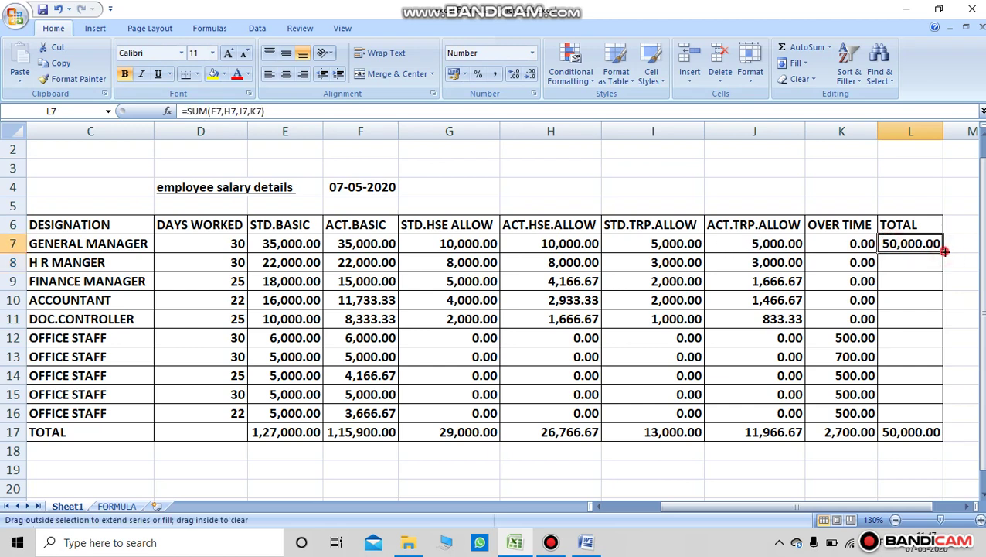
pyautogui.doubleClick(944, 251)
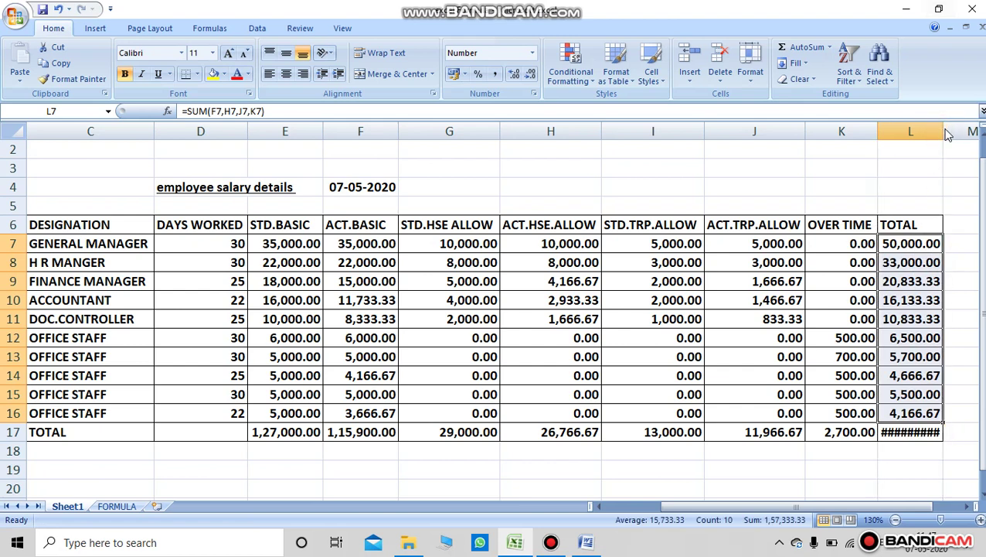
pyautogui.click(953, 187)
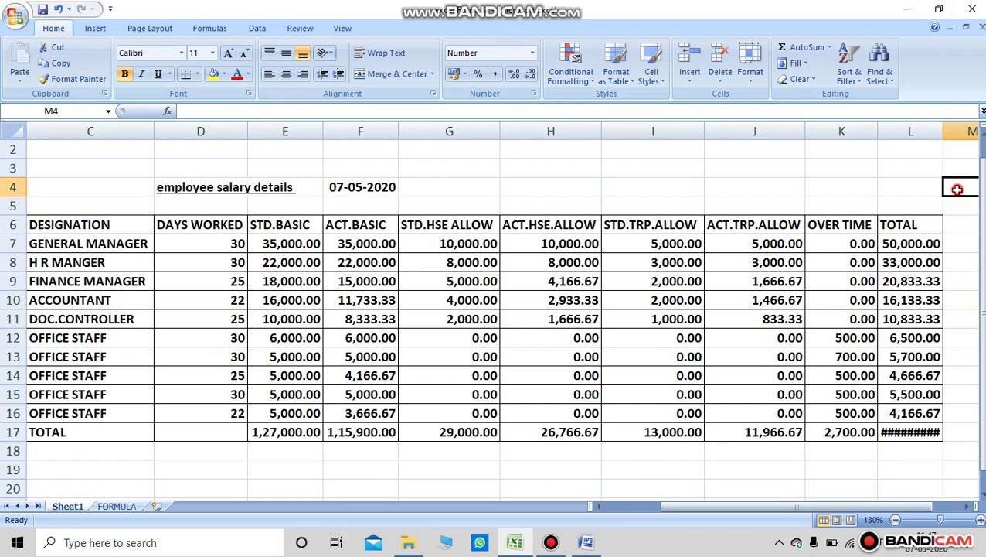
pyautogui.click(933, 152)
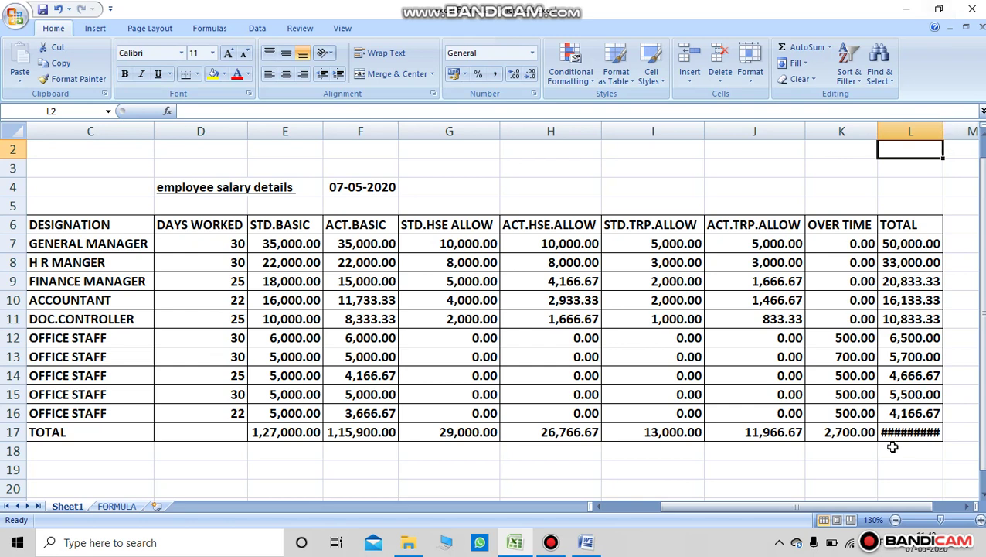
pyautogui.click(889, 499)
# Widen column L so the 1,57,333.33 grand total shows fully.
pyautogui.moveTo(889, 507); pyautogui.dragTo(918, 512)
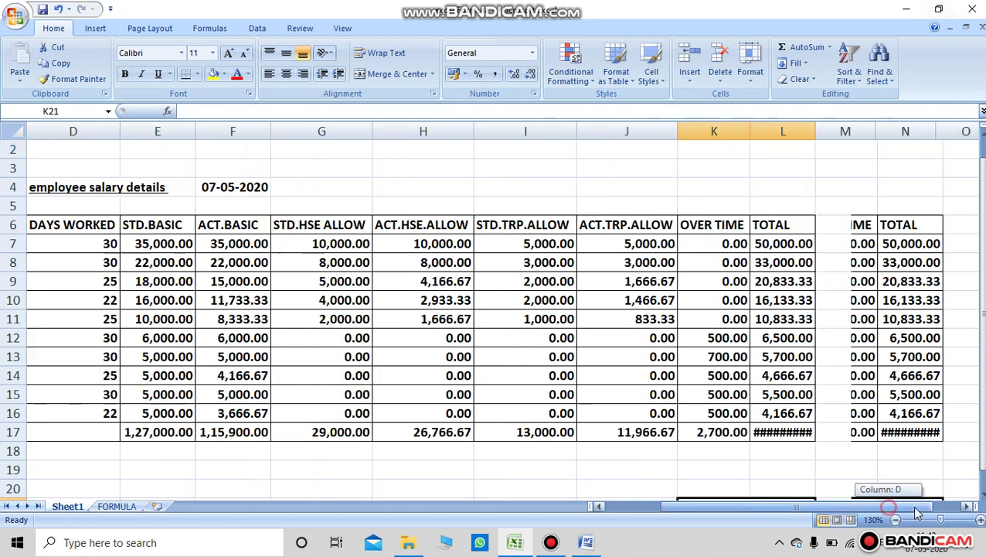
pyautogui.click(839, 260)
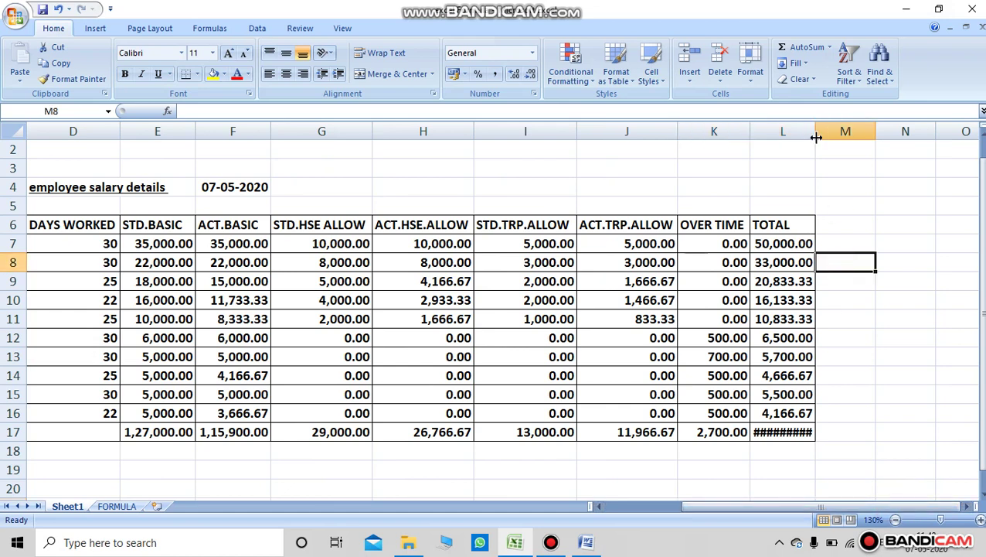
pyautogui.doubleClick(816, 137)
pyautogui.click(913, 318)
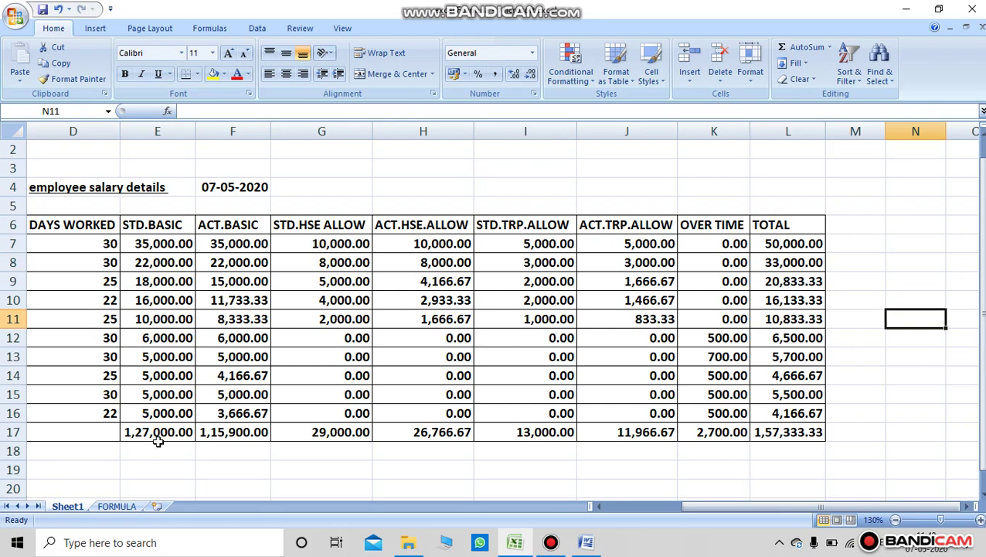
# Give the totals row E17:L17 a yellow fill and a double underline.
pyautogui.moveTo(158, 440); pyautogui.dragTo(785, 435)
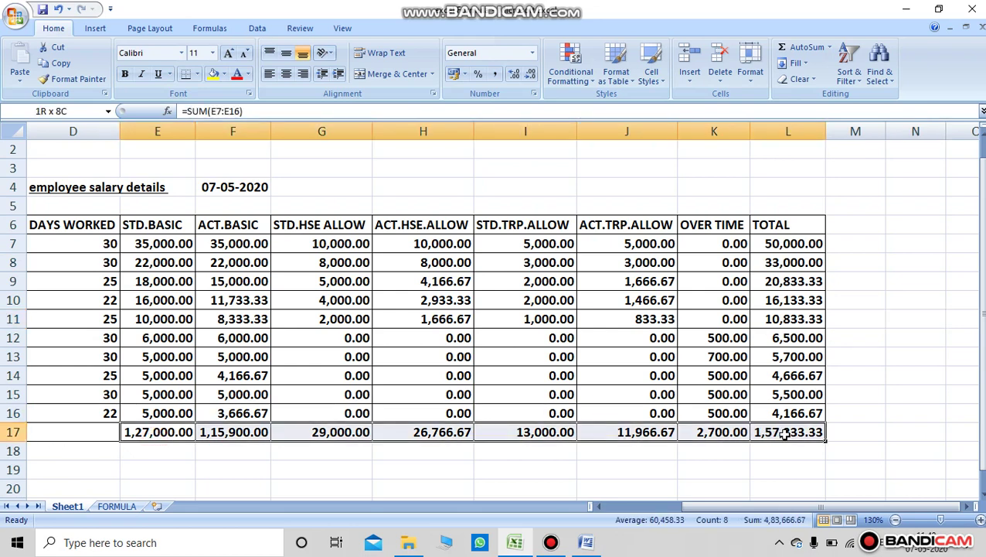
pyautogui.click(214, 75)
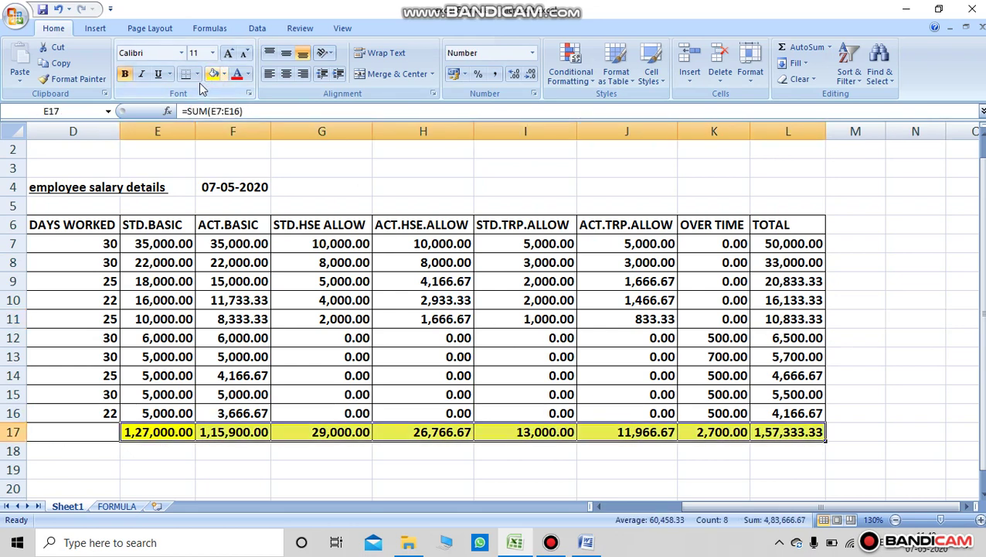
pyautogui.click(159, 77)
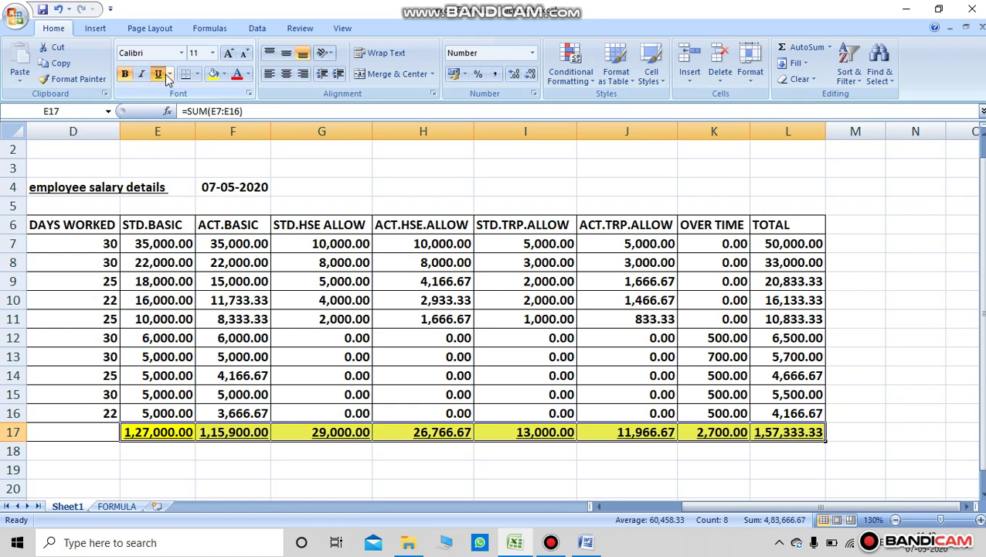
pyautogui.click(169, 74)
pyautogui.click(186, 105)
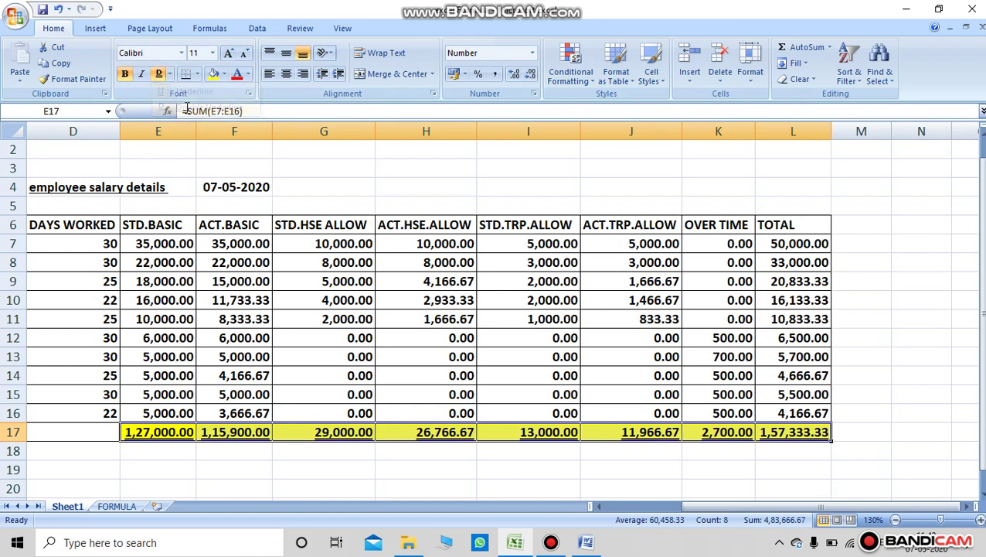
pyautogui.click(384, 460)
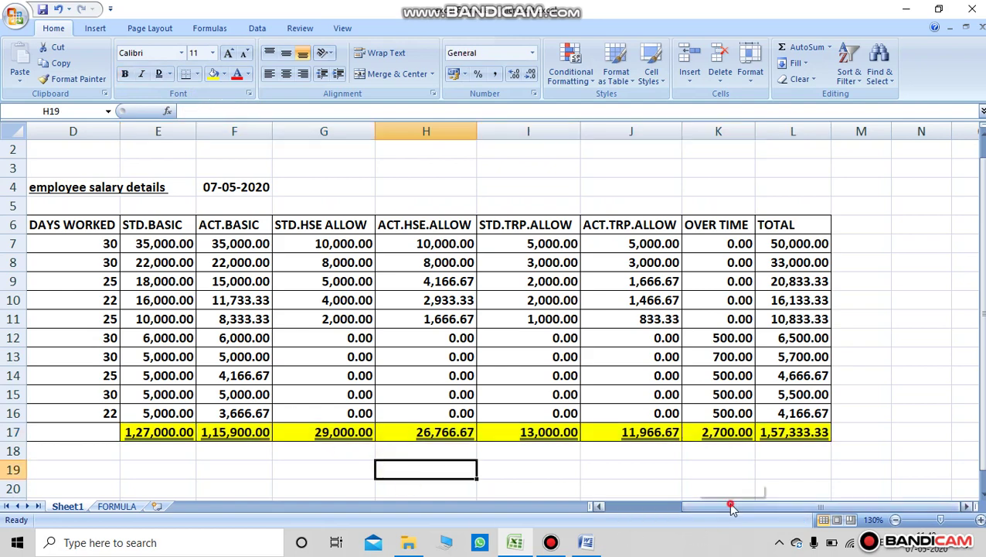
pyautogui.moveTo(730, 506); pyautogui.dragTo(572, 511)
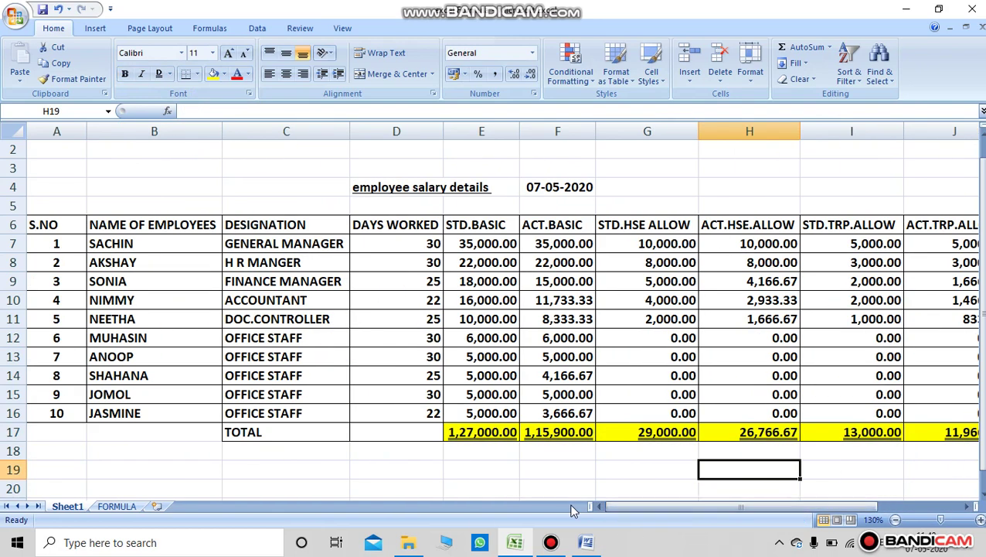
# Scan the column headings, scroll right, and select column E (STD.BASIC).
pyautogui.click(357, 456)
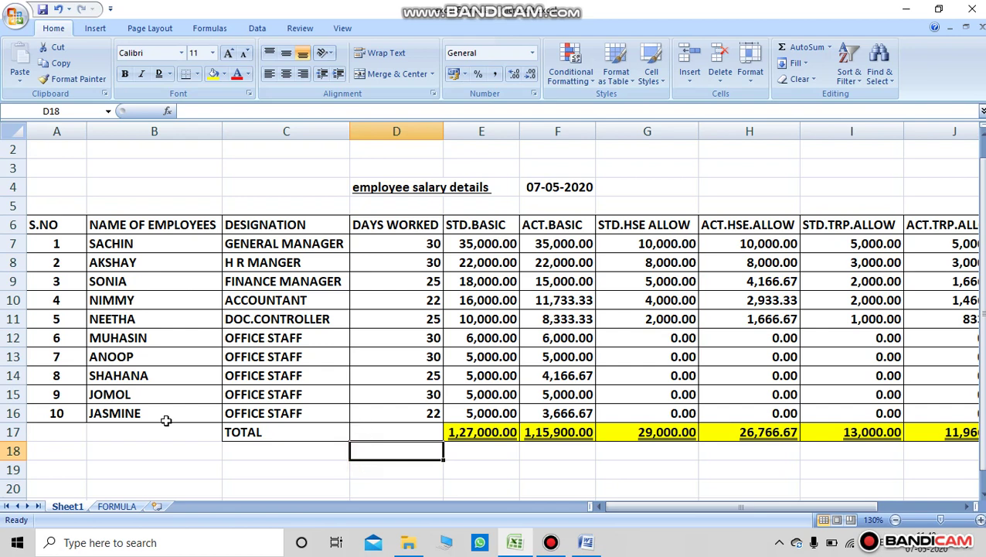
pyautogui.click(56, 220)
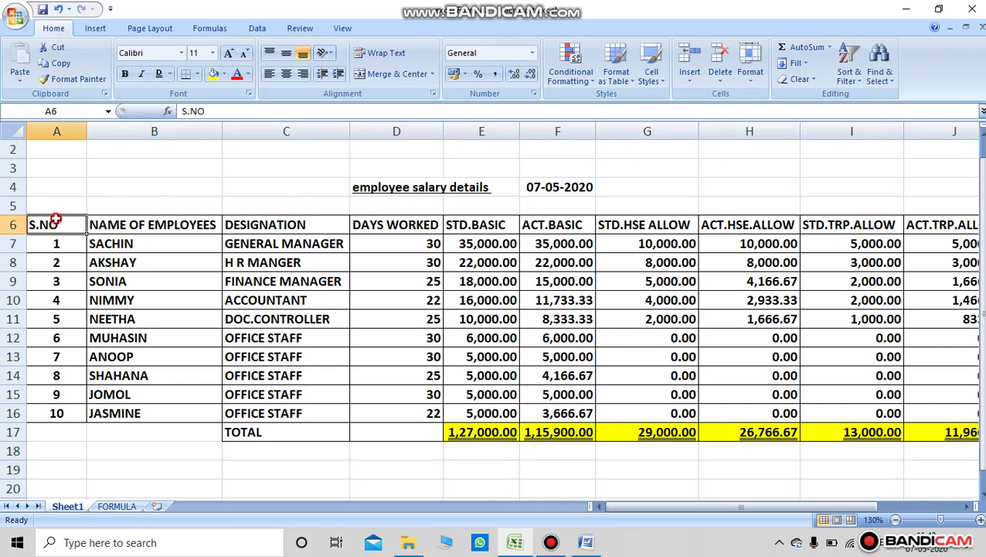
pyautogui.click(149, 225)
pyautogui.click(296, 223)
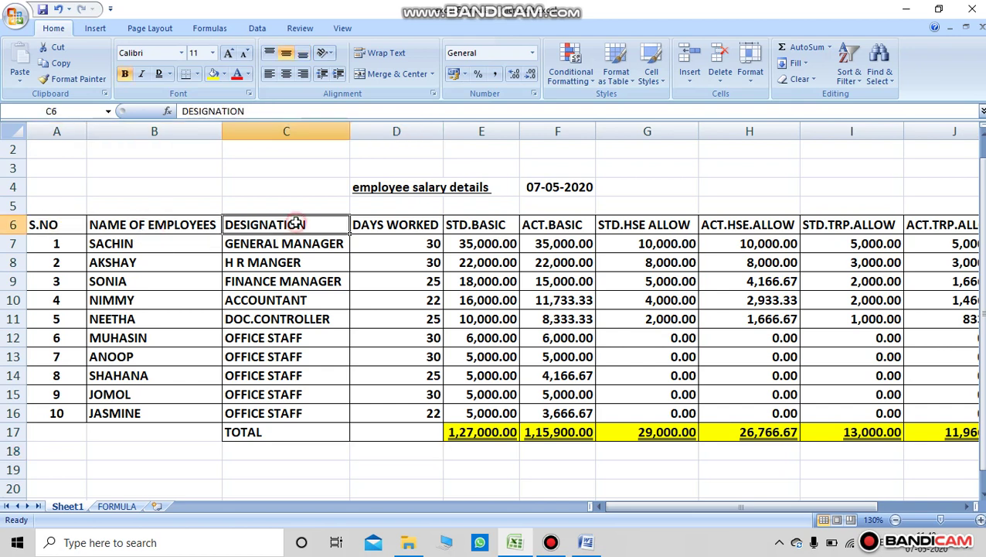
pyautogui.click(430, 225)
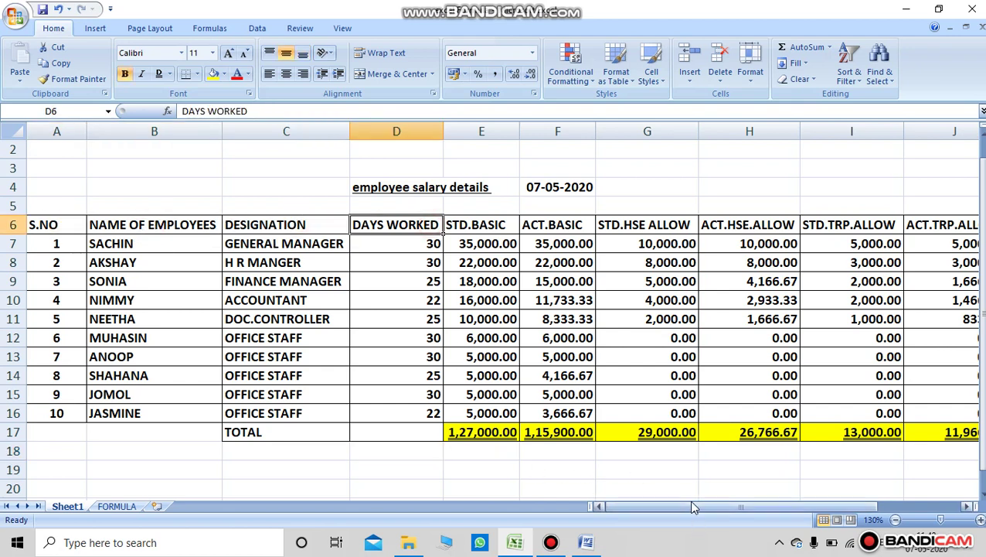
pyautogui.moveTo(694, 509)
pyautogui.mouseDown()
pyautogui.moveTo(777, 510)
pyautogui.moveTo(728, 506)
pyautogui.mouseUp()
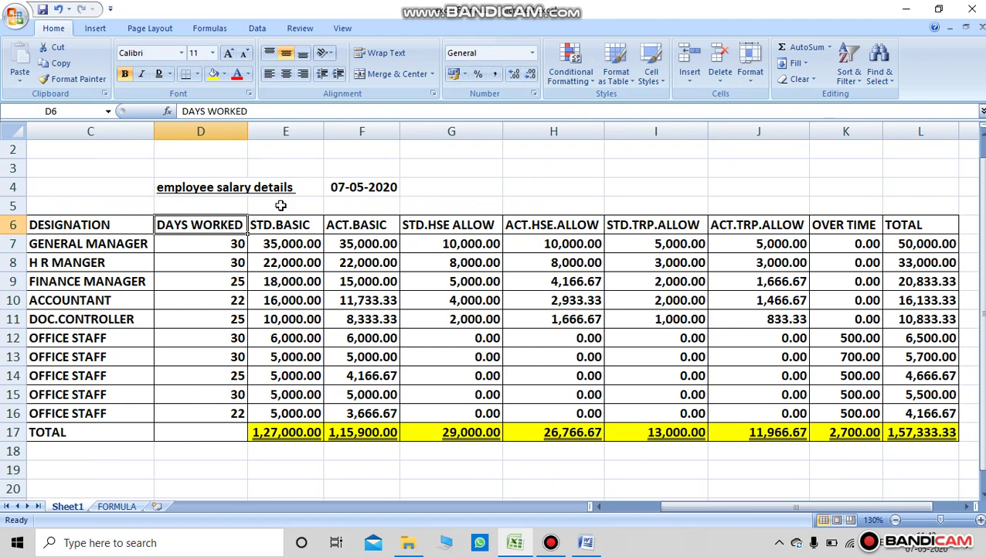
pyautogui.click(285, 126)
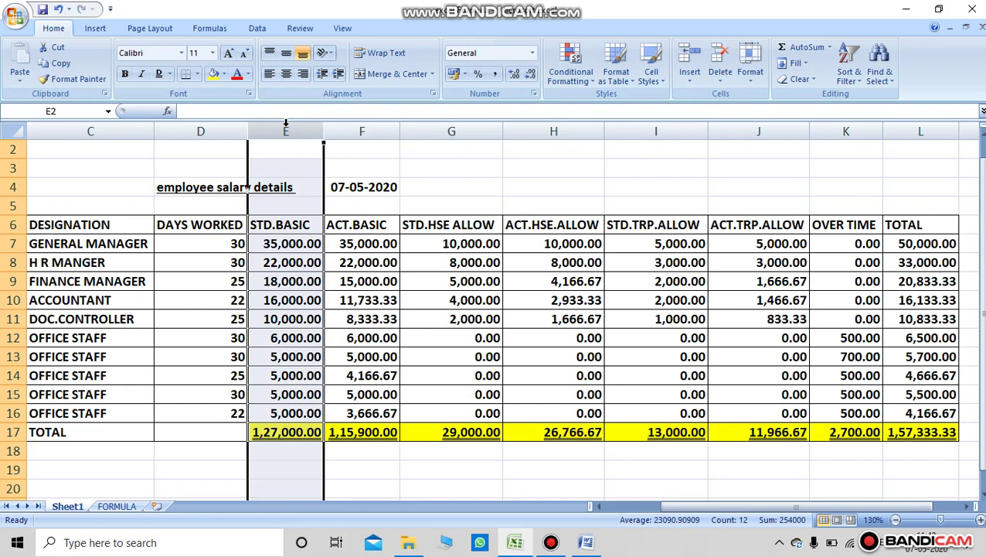
# Hide the STD.BASIC column, then hide STD.HSE ALLOW and STD.TRP.ALLOW together.
pyautogui.hotkey('ctrl', '-')
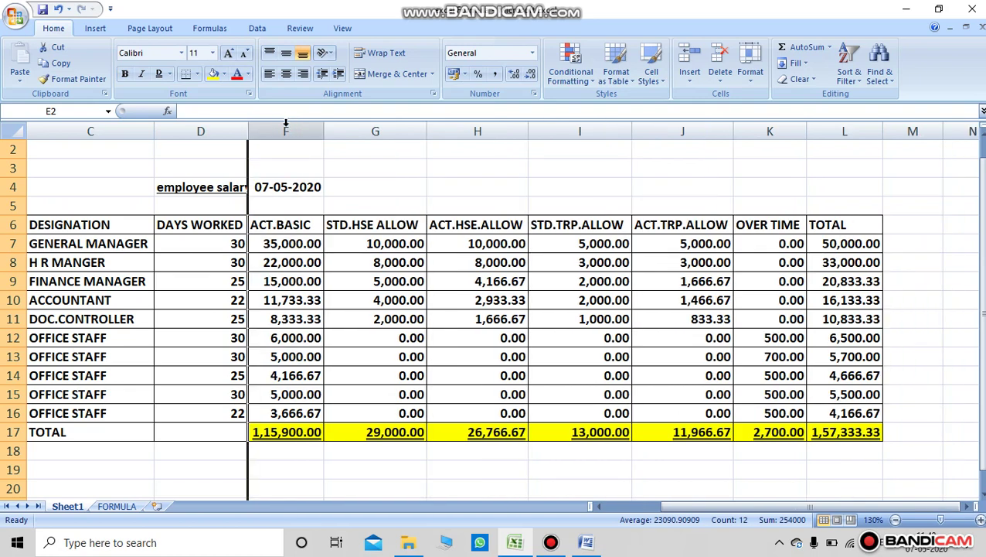
pyautogui.click(392, 131)
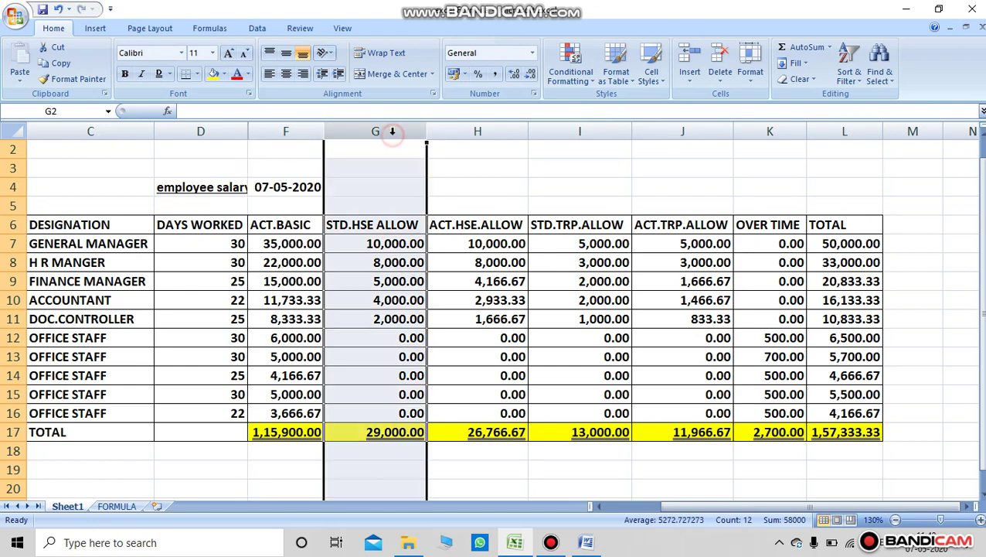
pyautogui.keyDown('ctrl'); pyautogui.click(585, 136); pyautogui.keyUp('ctrl')
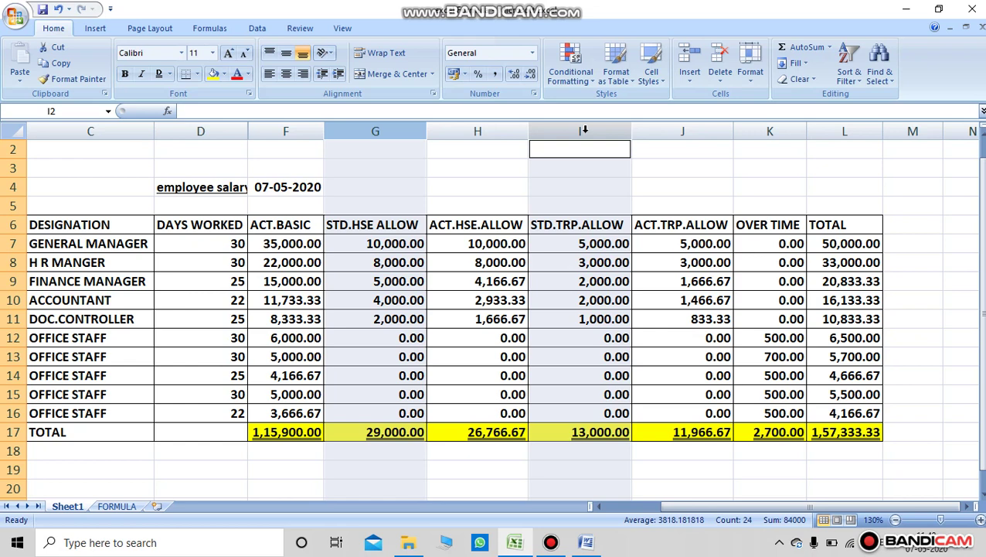
pyautogui.hotkey('ctrl', '-')
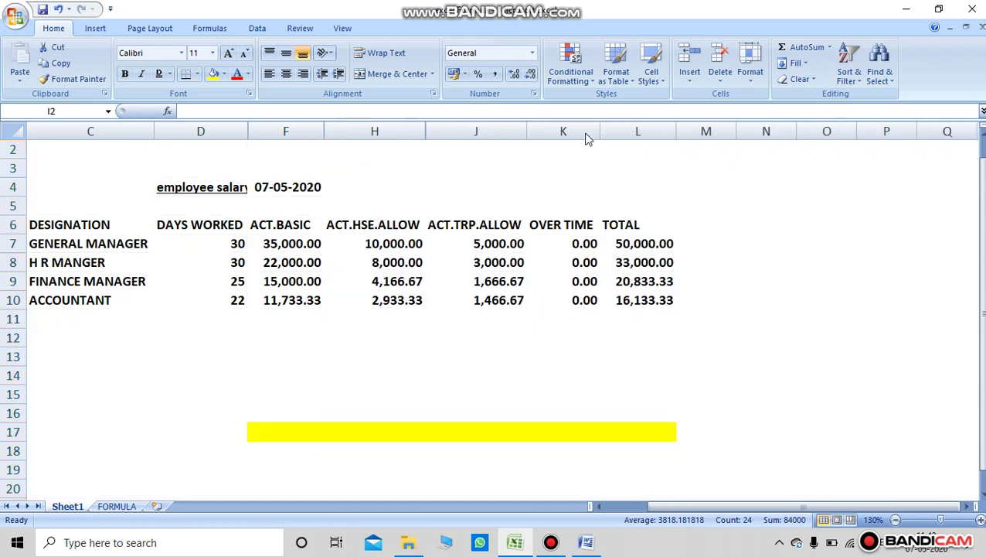
pyautogui.click(846, 282)
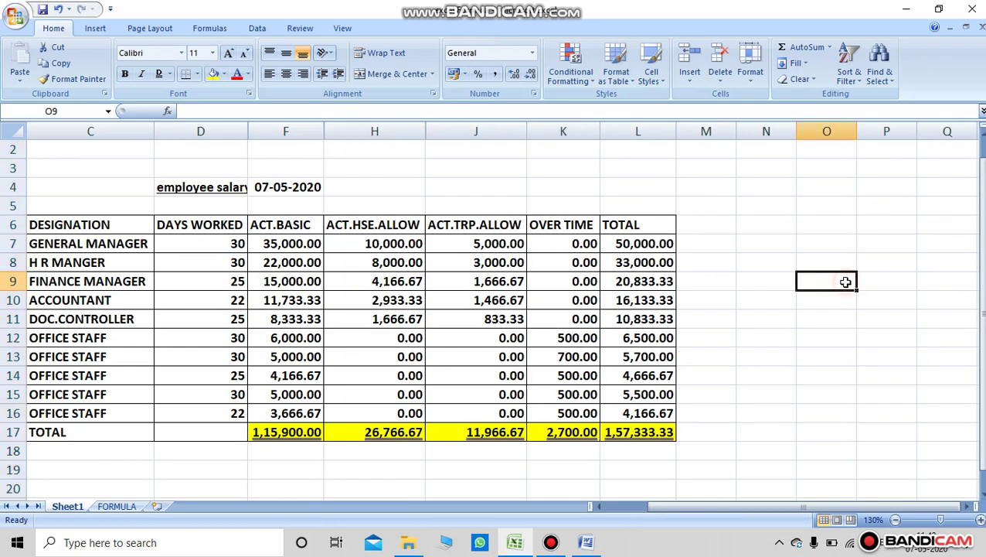
# Autofit column D so the DAYS WORKED title fits, then scroll back left.
pyautogui.click(245, 132)
pyautogui.doubleClick(245, 132)
pyautogui.click(489, 163)
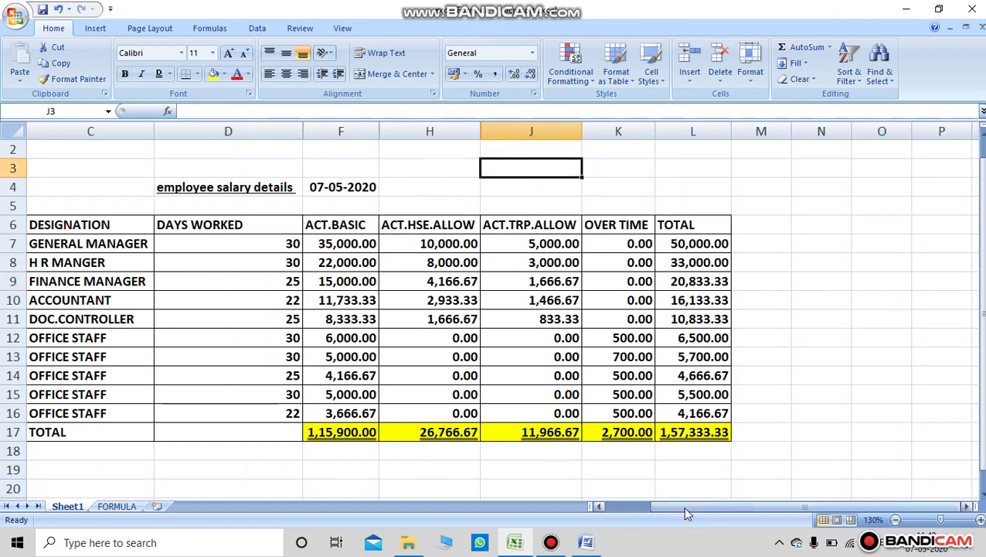
pyautogui.moveTo(683, 506); pyautogui.dragTo(541, 513)
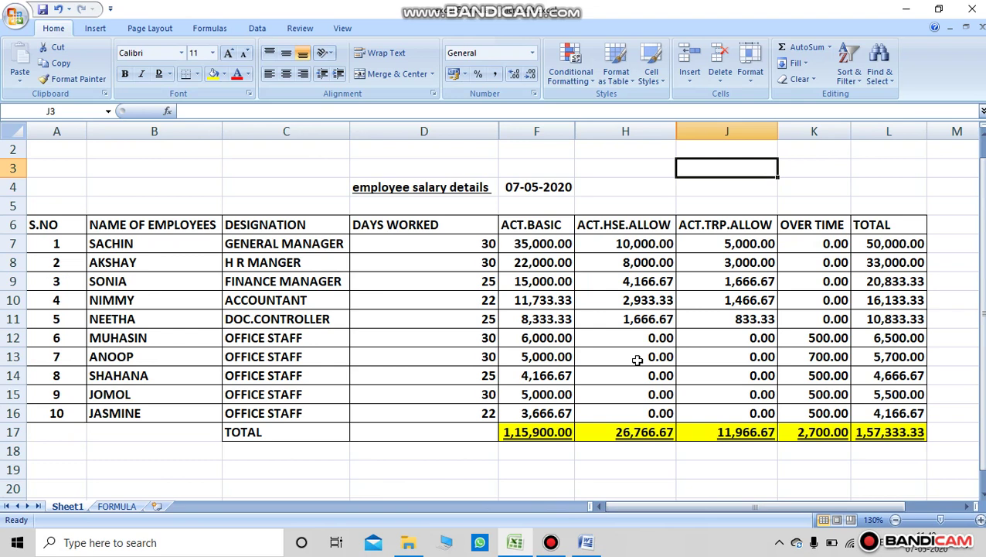
# Bring up the print options with Ctrl+P and cancel without printing.
pyautogui.click(420, 377)
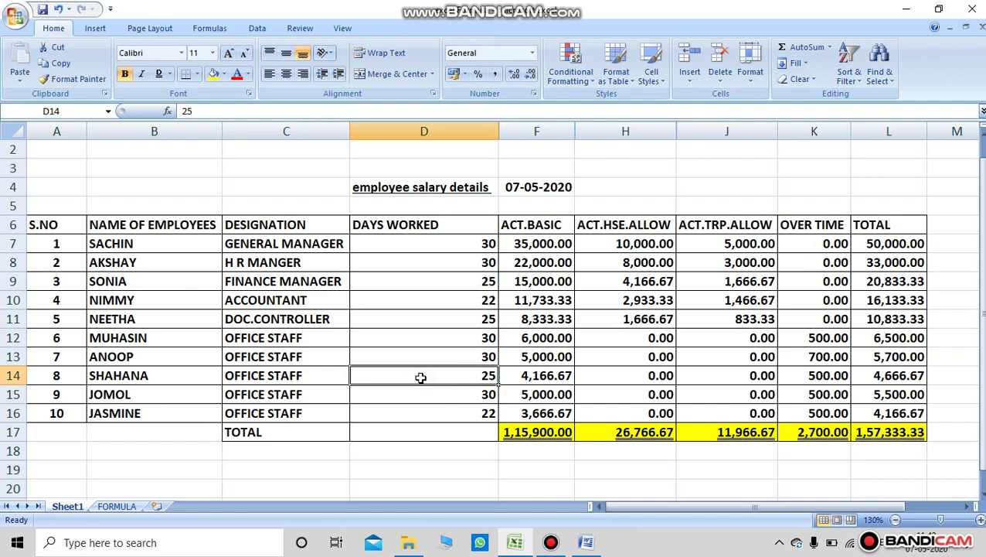
pyautogui.hotkey('ctrl', 'p')
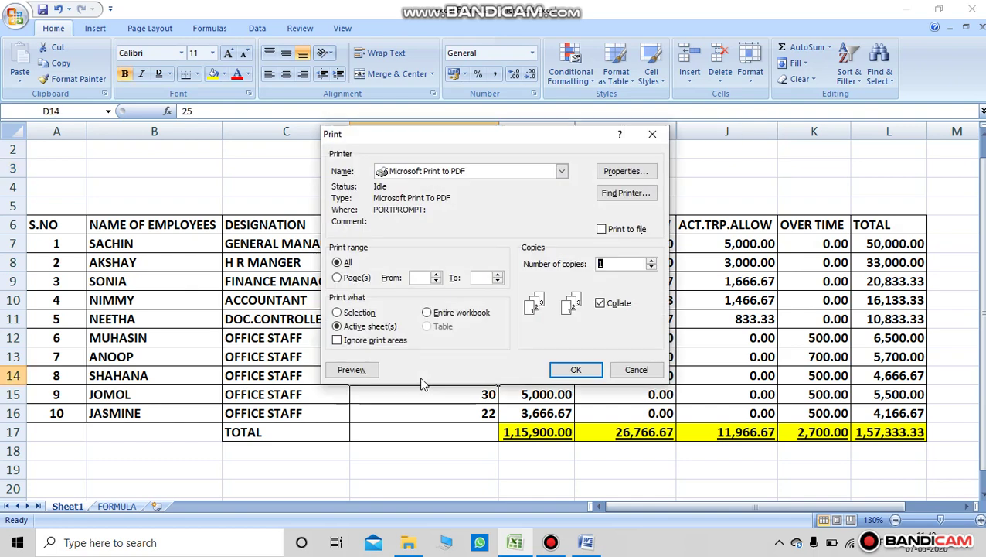
pyautogui.click(636, 370)
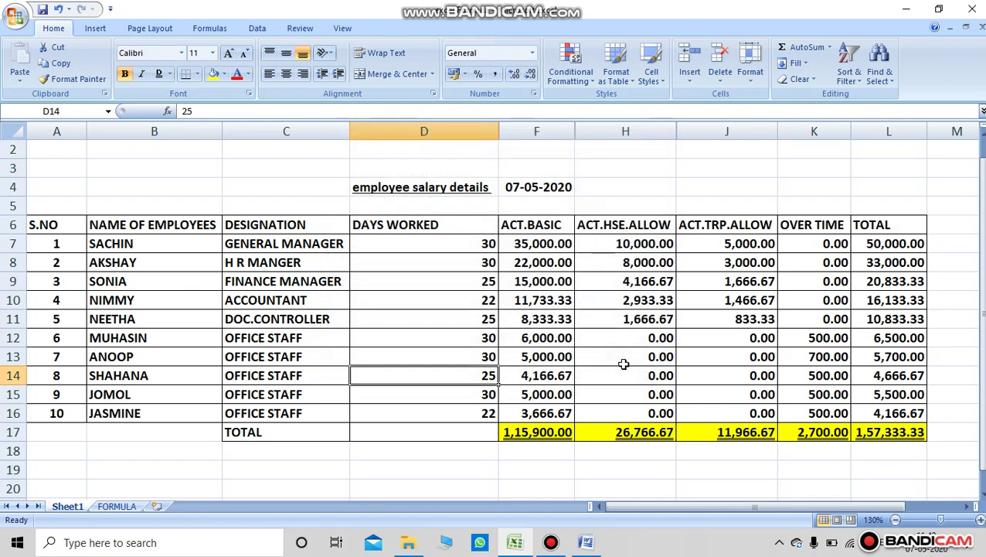
# Select the table range A4:L18 and show it in Print Preview.
pyautogui.click(789, 184)
pyautogui.moveTo(54, 180)
pyautogui.mouseDown()
pyautogui.moveTo(900, 307)
pyautogui.moveTo(898, 457)
pyautogui.mouseUp()
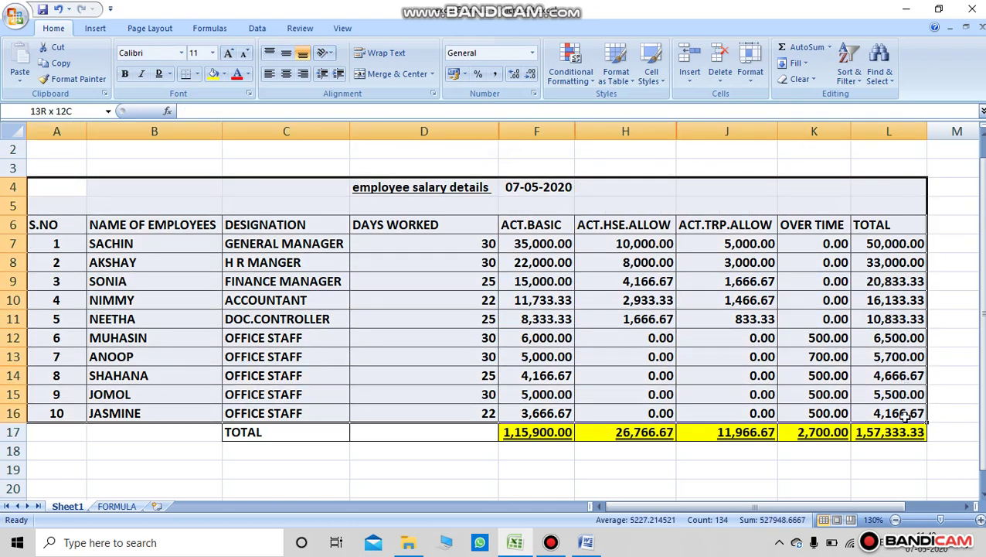
pyautogui.click(16, 17)
pyautogui.moveTo(51, 220)
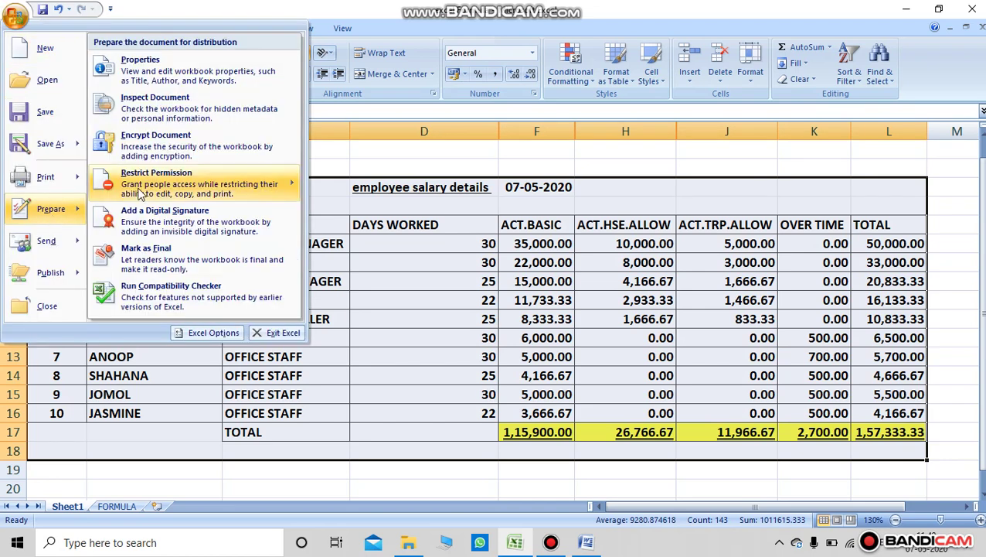
pyautogui.moveTo(139, 188)
pyautogui.moveTo(62, 179)
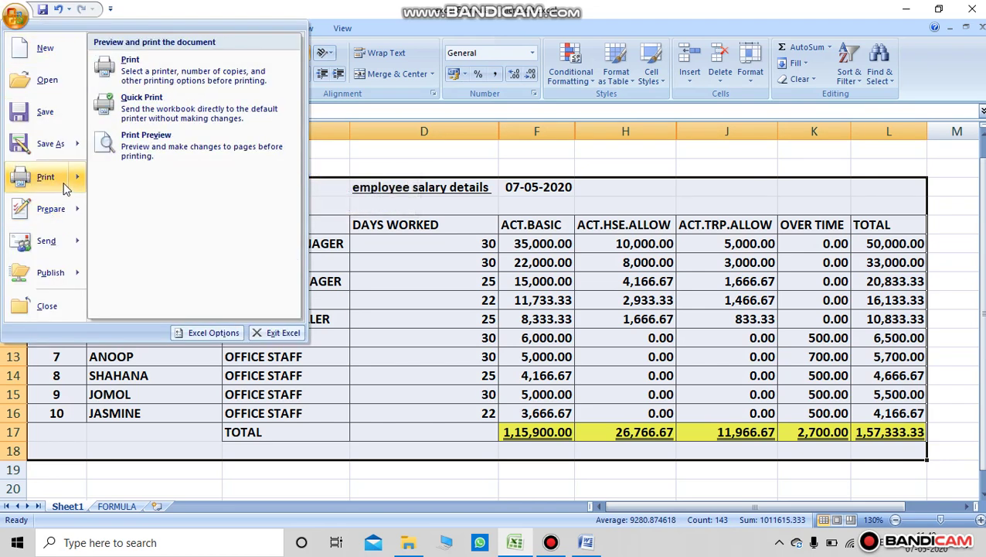
pyautogui.click(152, 152)
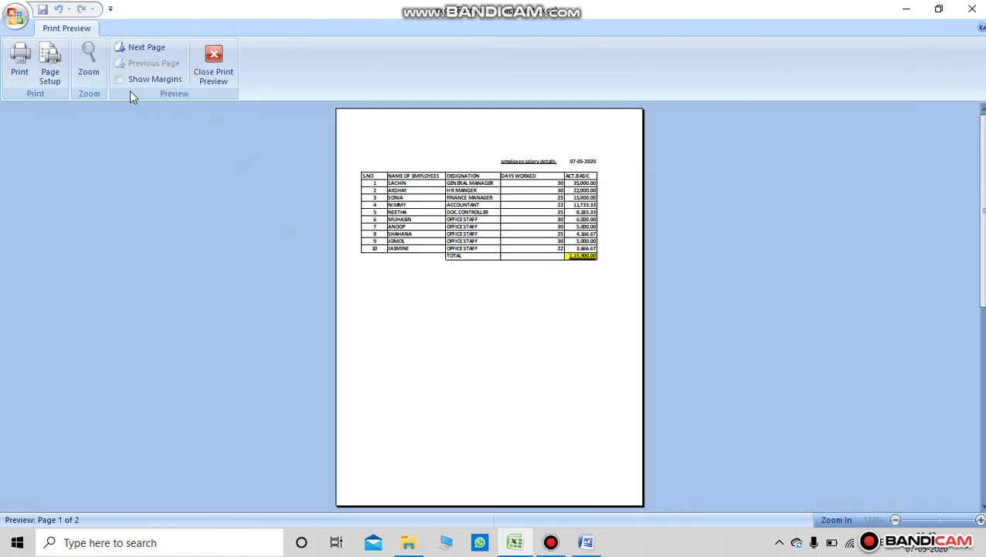
# Set the page orientation to landscape in Page Setup.
pyautogui.click(52, 74)
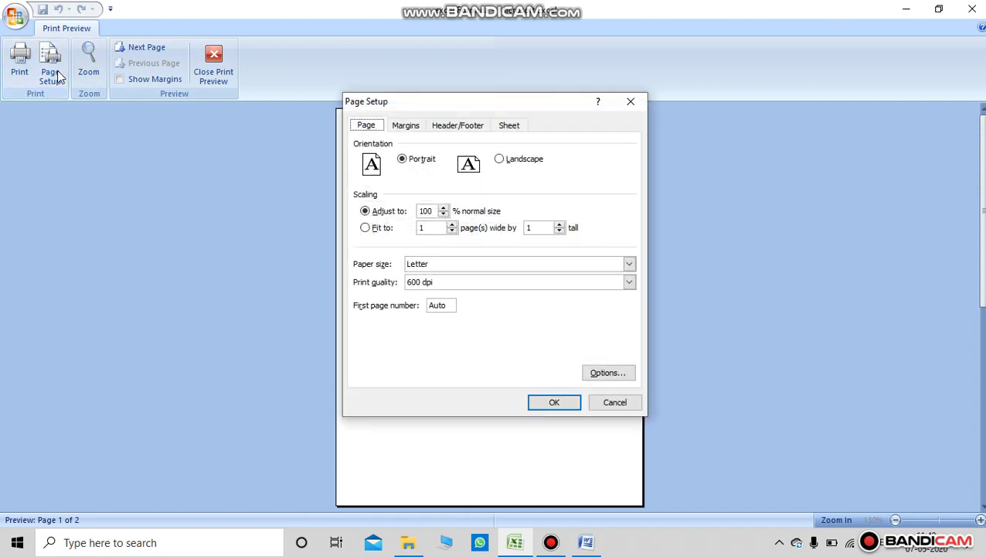
pyautogui.click(500, 160)
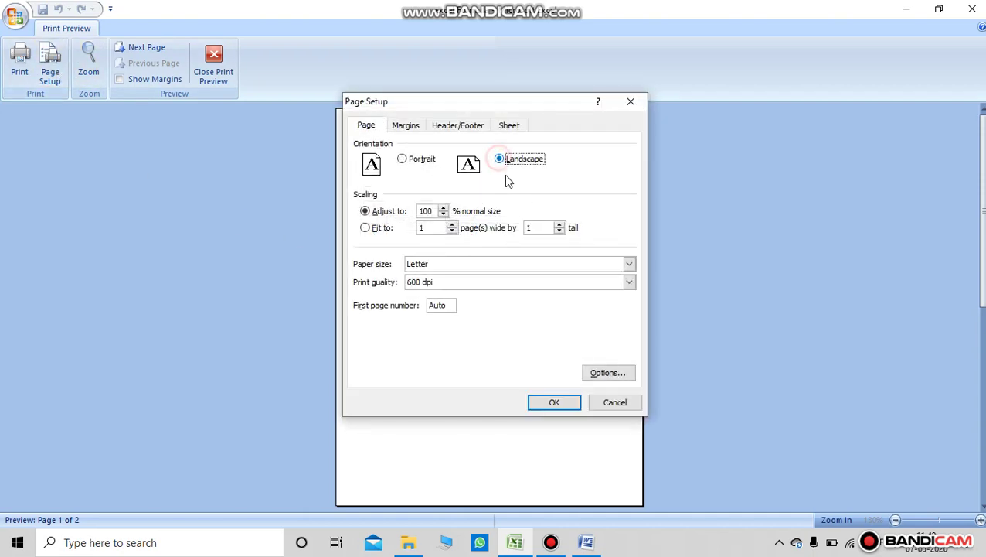
pyautogui.click(568, 404)
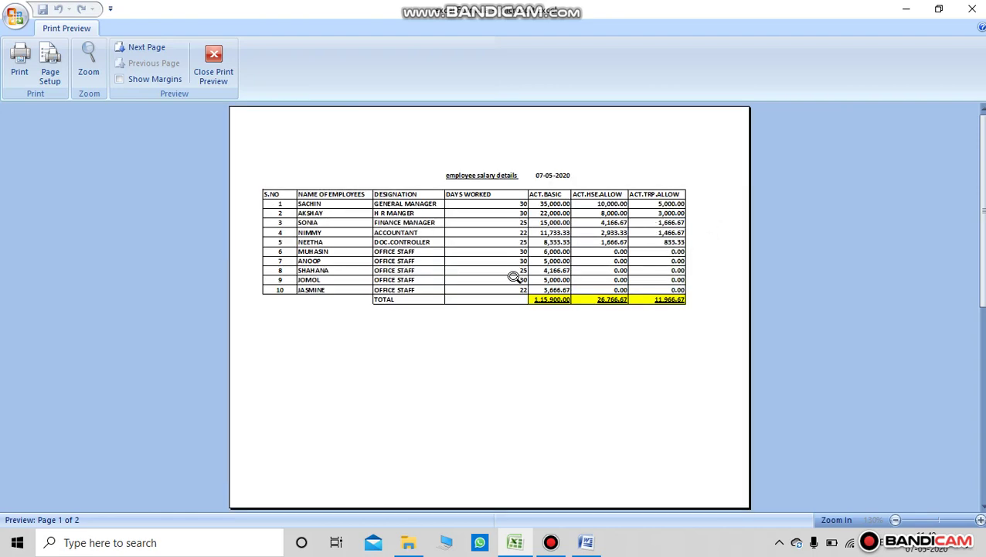
# Scale the printout down to 90% so it fits one page, then close the preview.
pyautogui.click(51, 68)
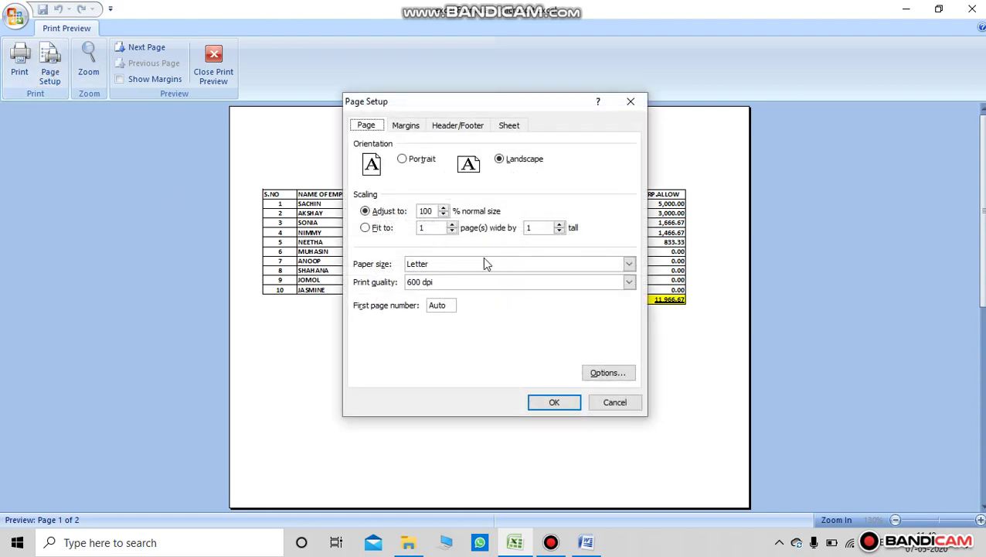
pyautogui.click(446, 217)
pyautogui.click(446, 216)
pyautogui.click(446, 216)
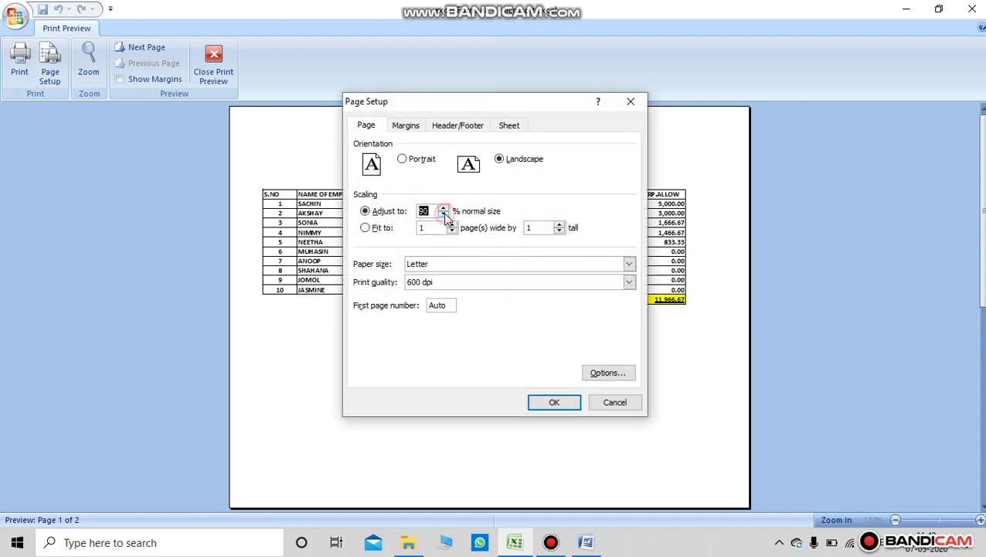
pyautogui.click(535, 405)
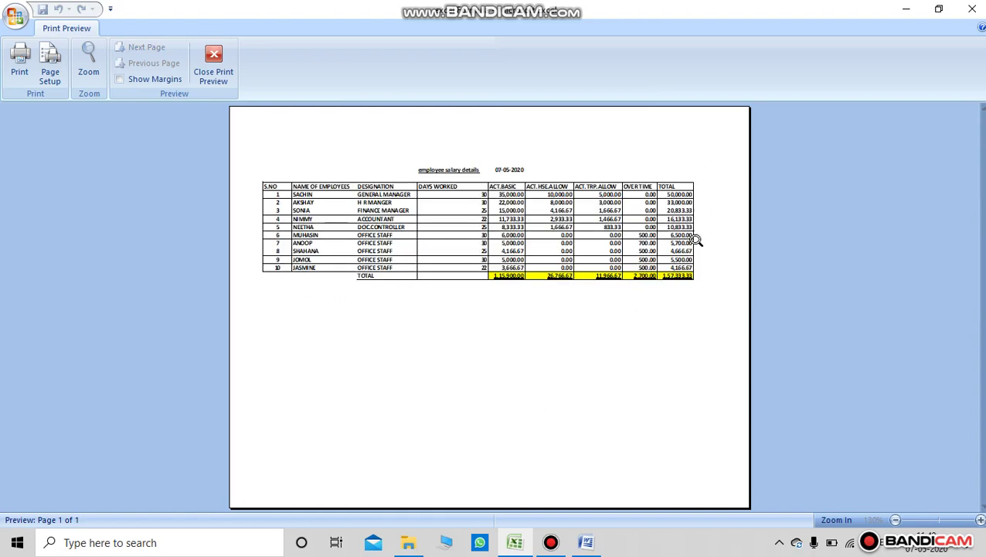
pyautogui.click(223, 74)
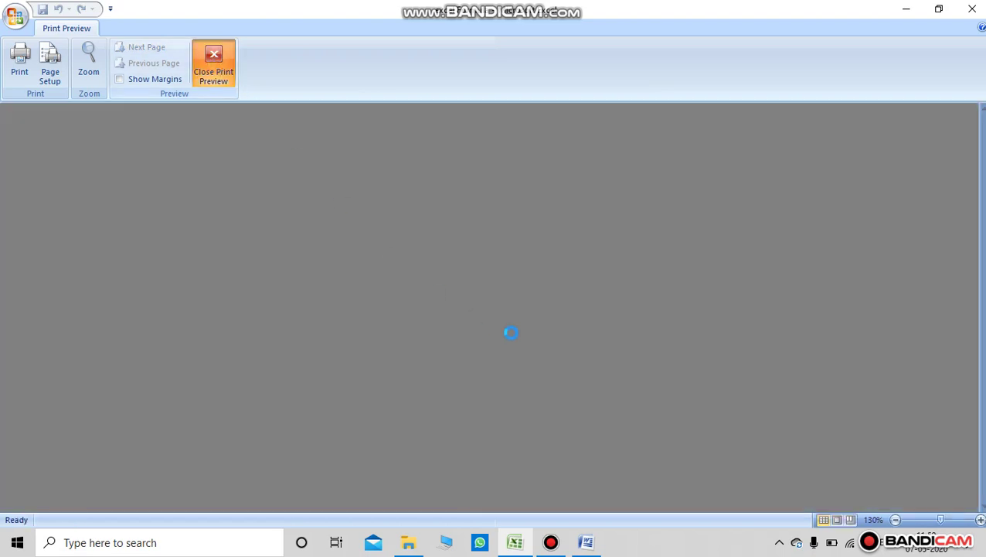
pyautogui.scroll(1, 595, 346)
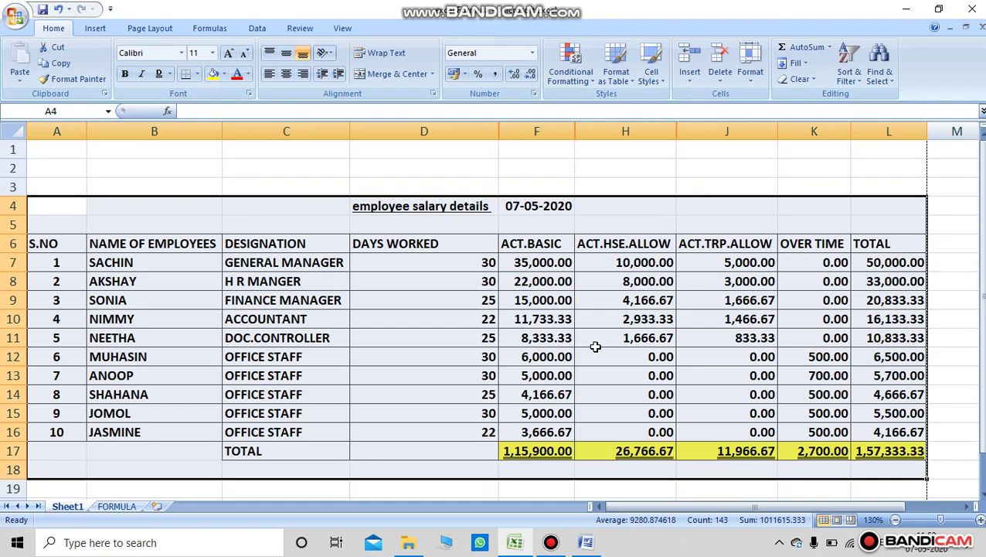
pyautogui.scroll(-2, 596, 347)
pyautogui.scroll(2, 596, 346)
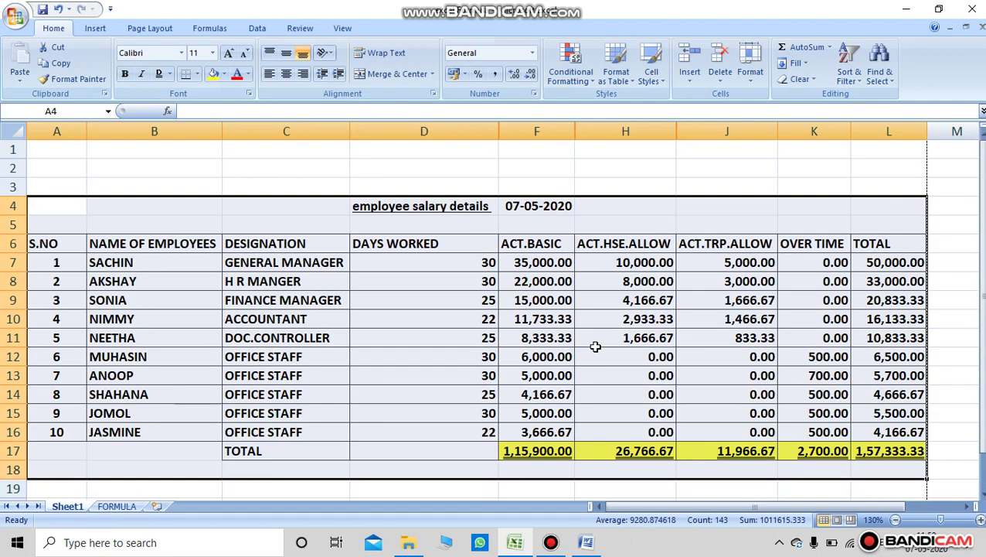